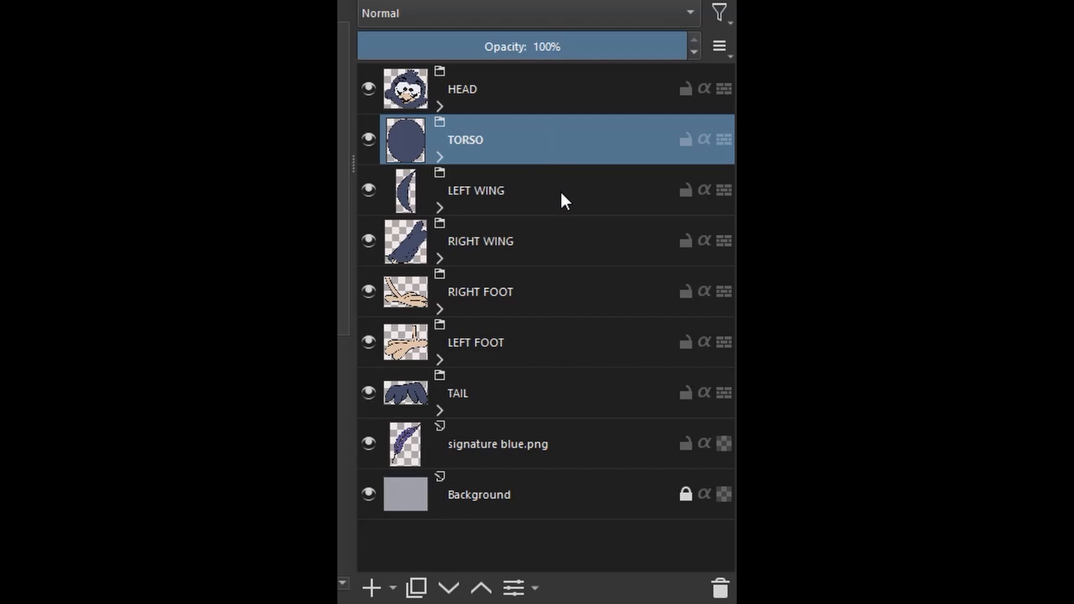
Go through the body-part groups from RIGHT WING to TAIL, and lock and hide the signature blue.png layer
left_click(575, 249)
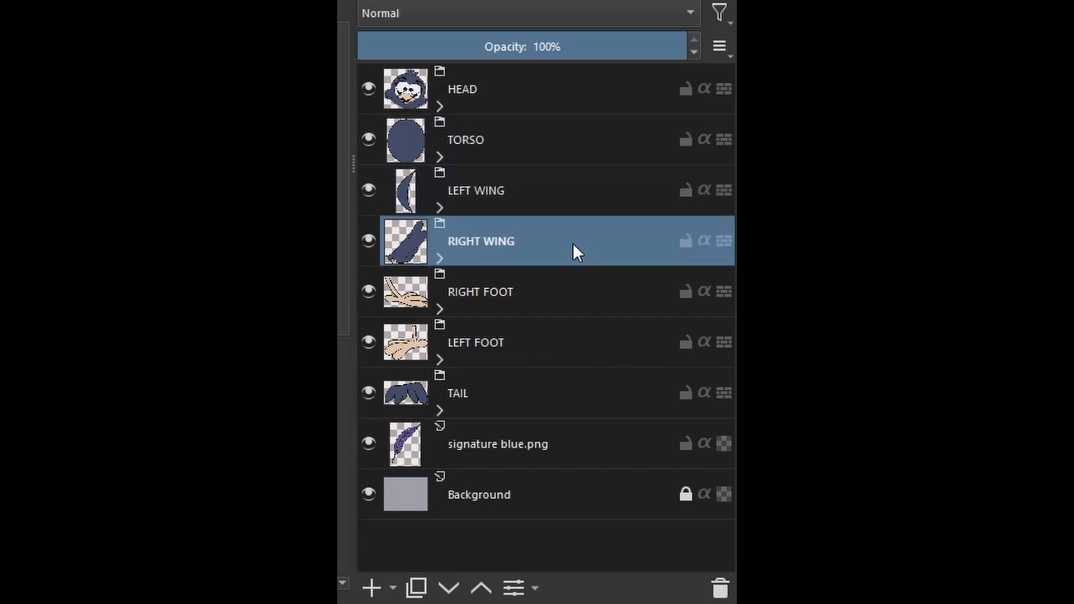
left_click(579, 297)
left_click(582, 351)
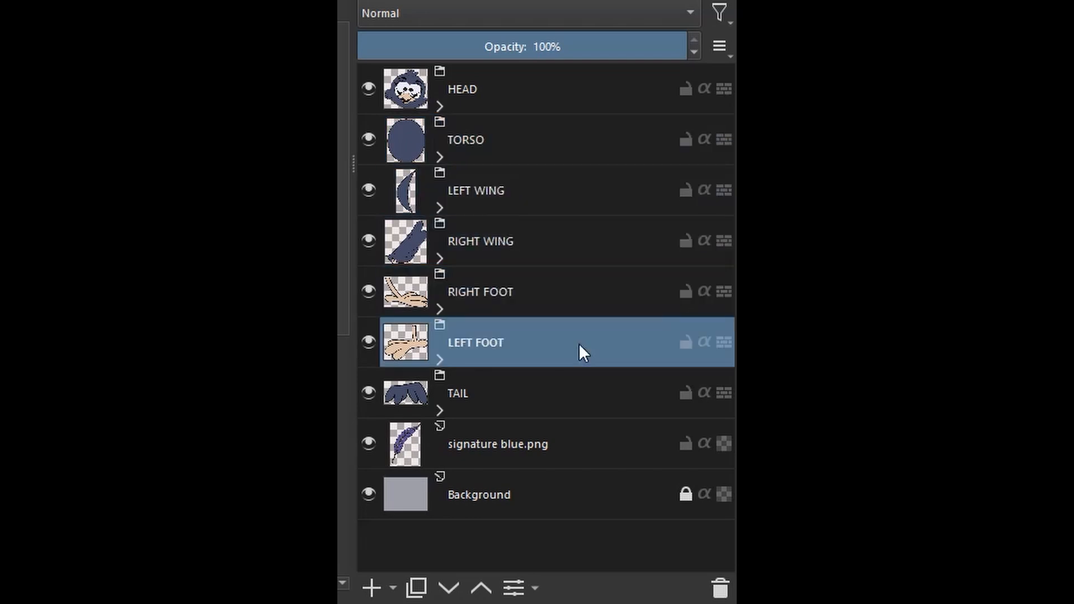
left_click(573, 396)
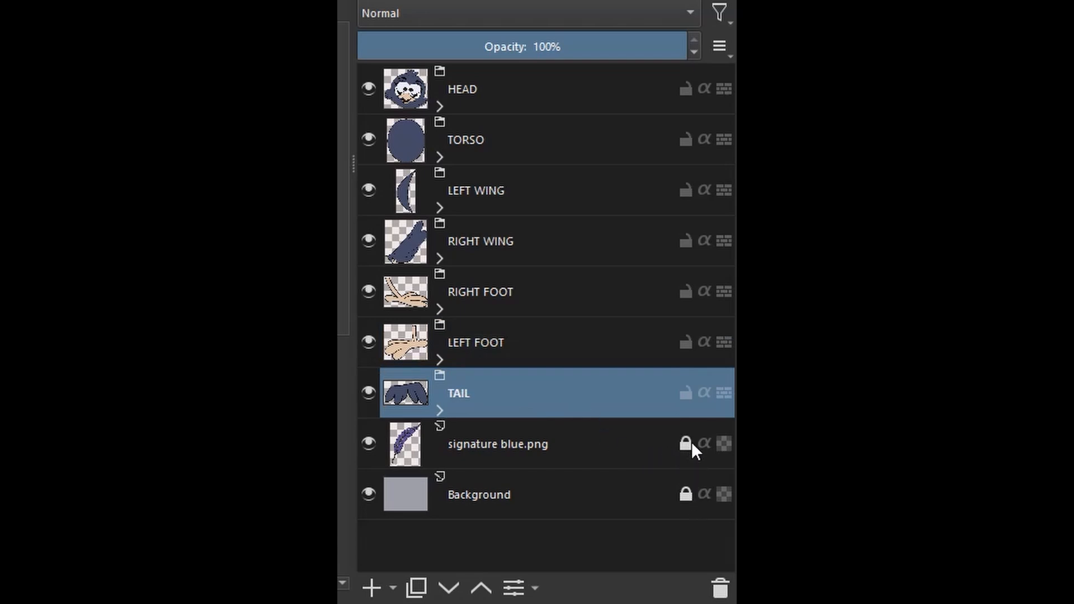
left_click(368, 444)
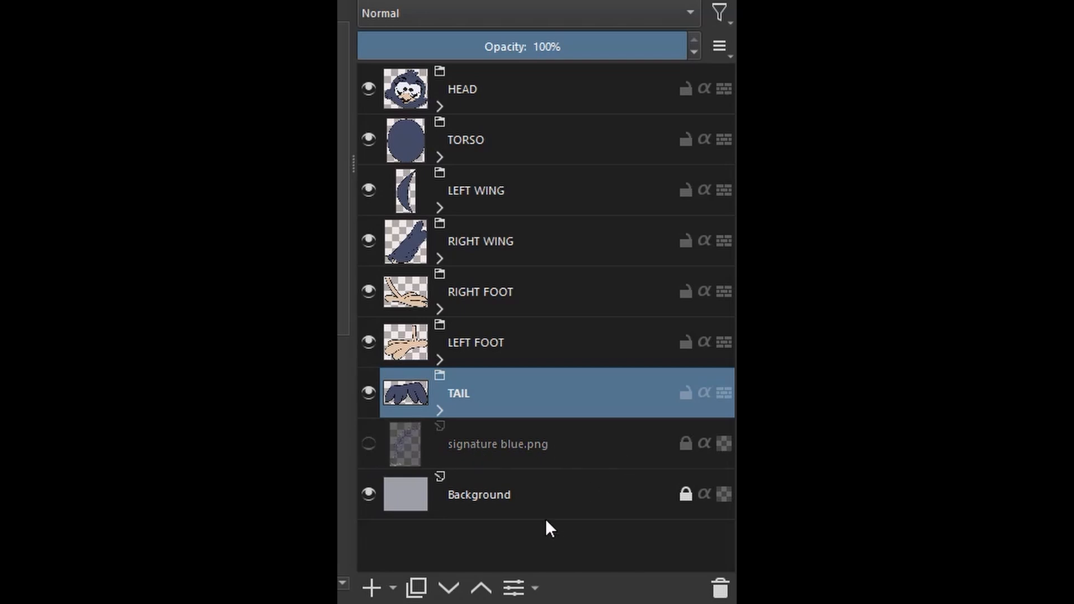
Examine the layers inside the HEAD group one by one, from LINE ART through the beaks and eyes to COLOR
left_click(440, 107)
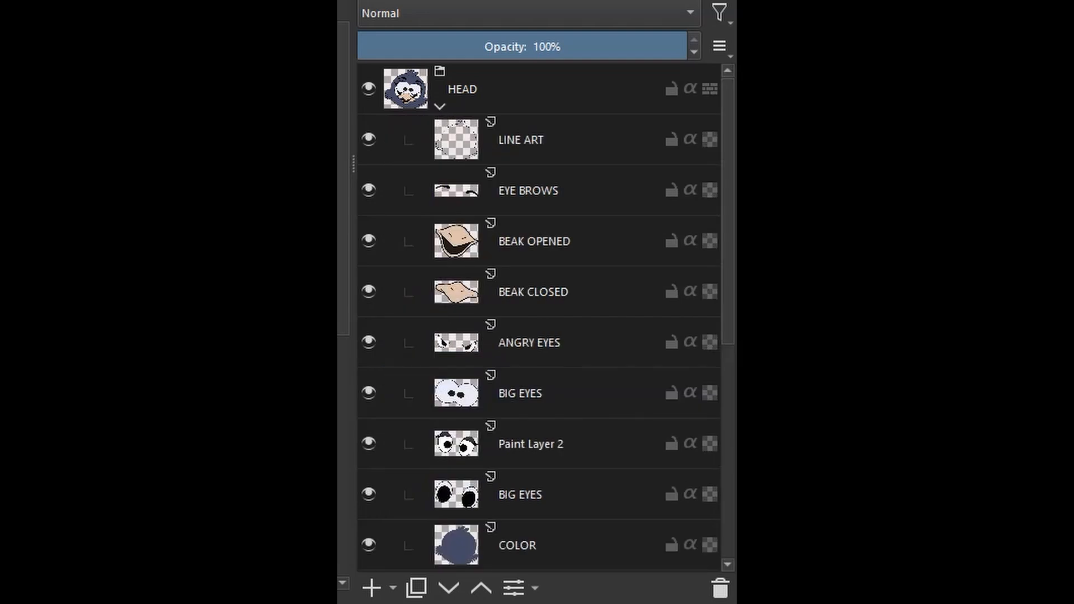
left_click(533, 137)
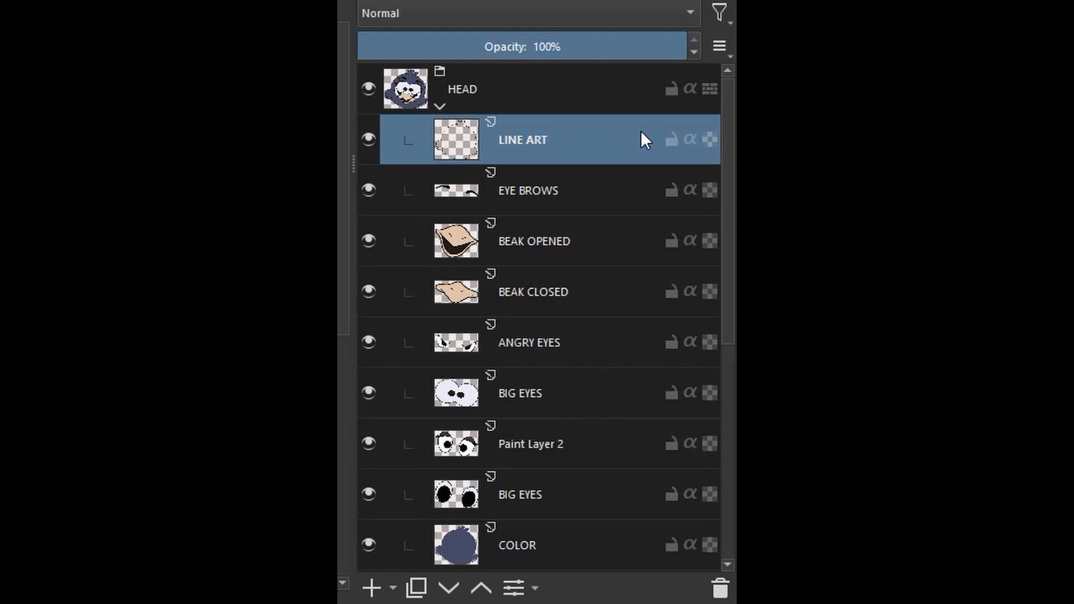
left_click(607, 200)
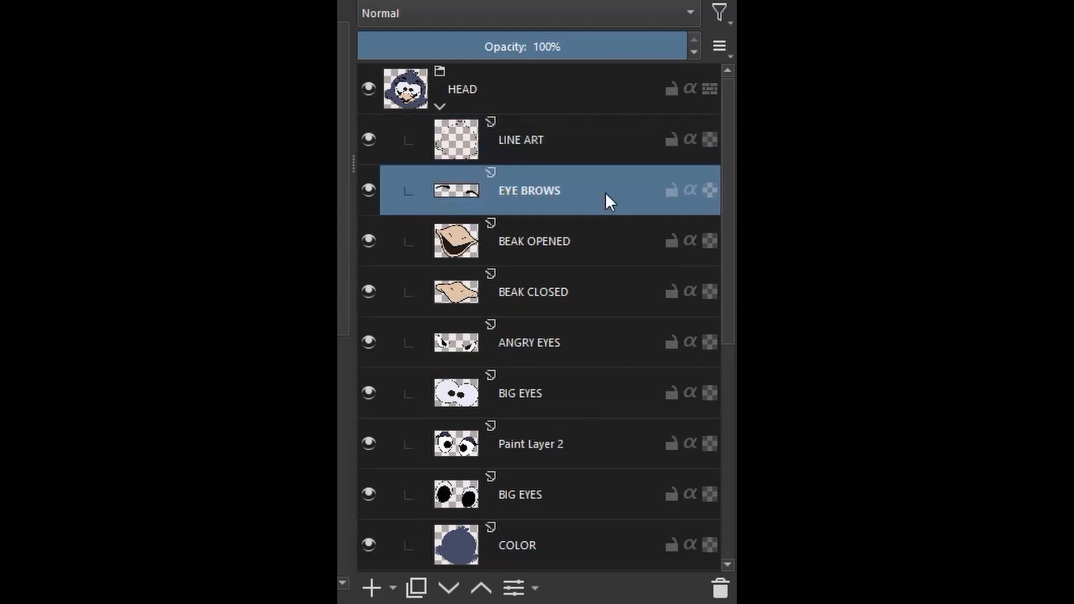
left_click(606, 242)
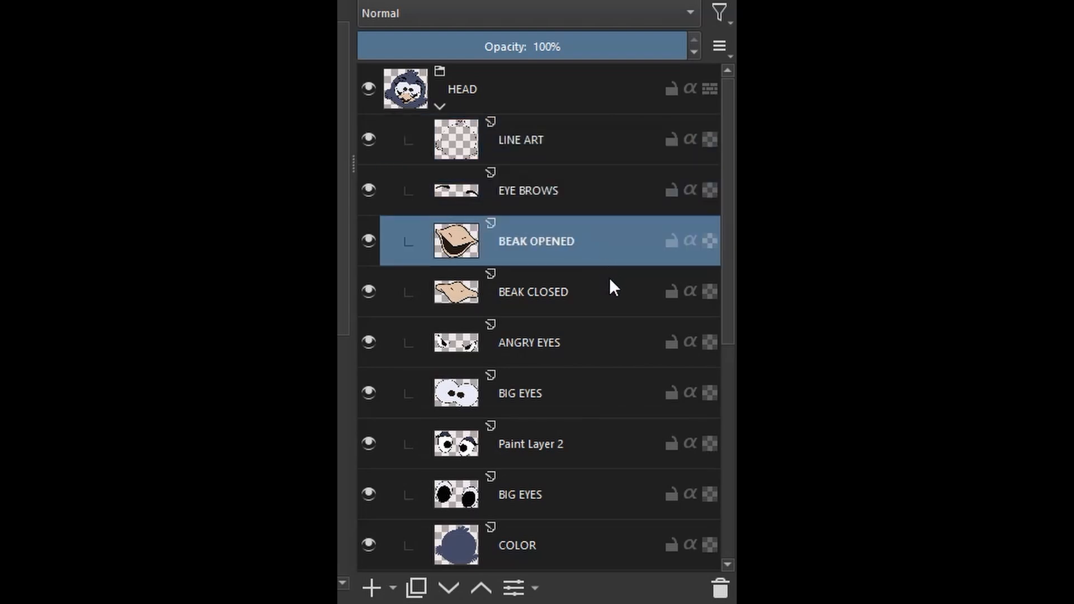
left_click(615, 295)
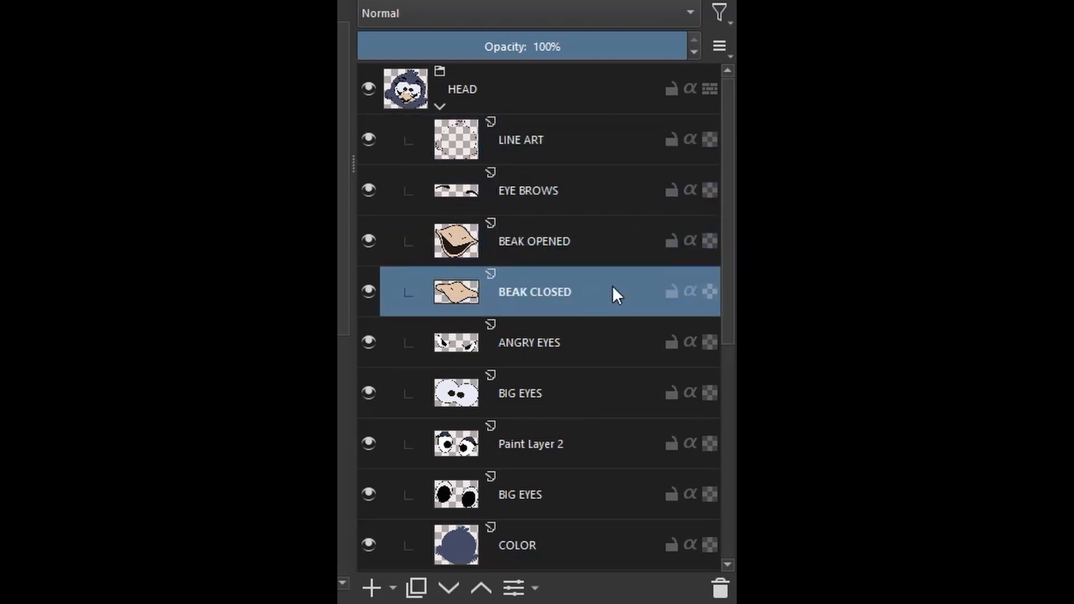
left_click(611, 350)
left_click(600, 405)
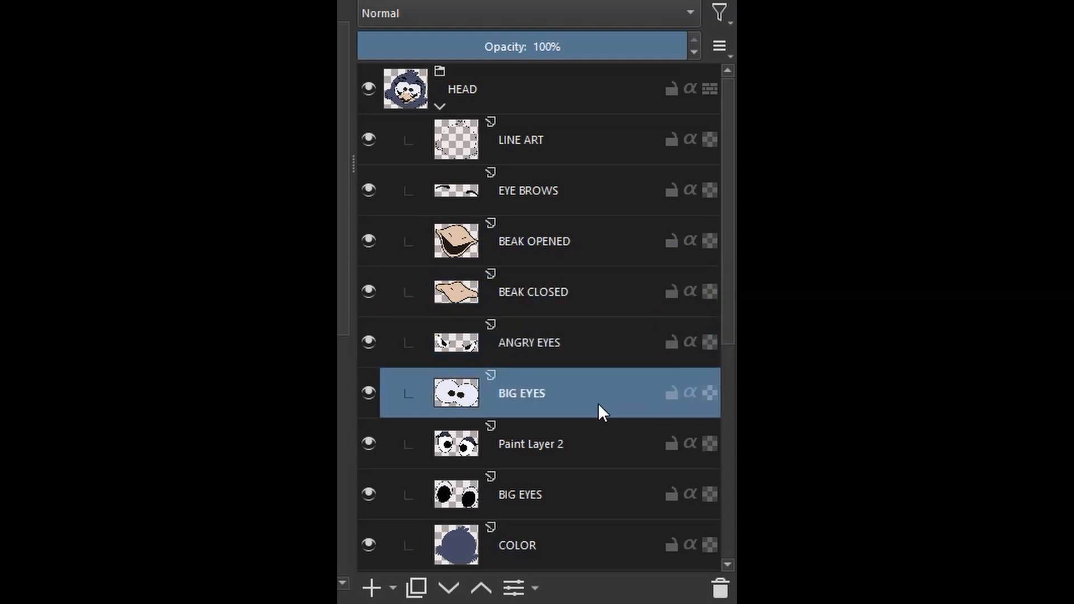
left_click(602, 440)
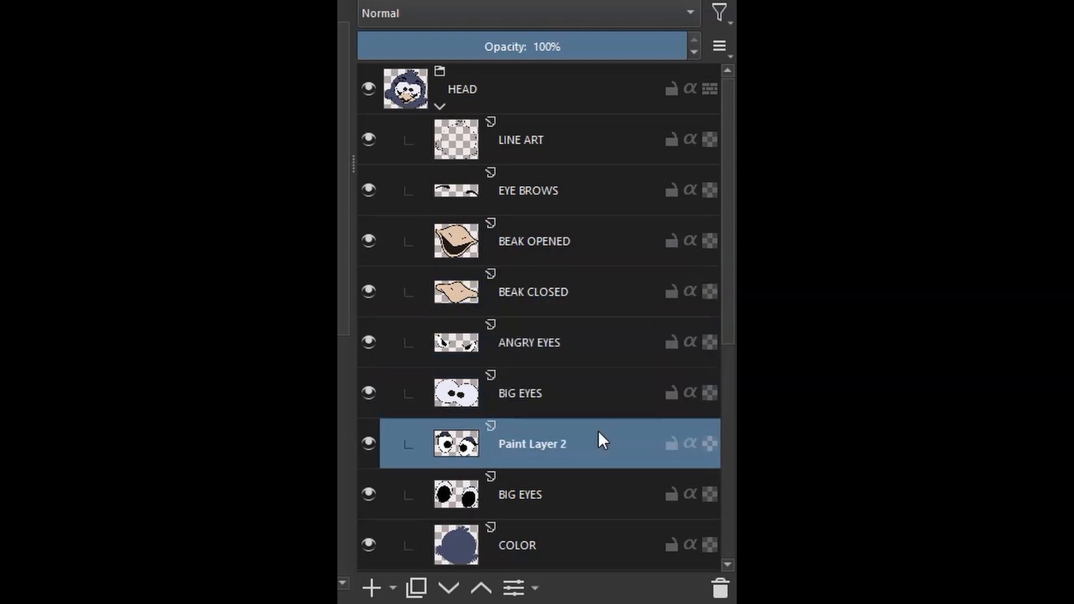
left_click(598, 495)
left_click(574, 545)
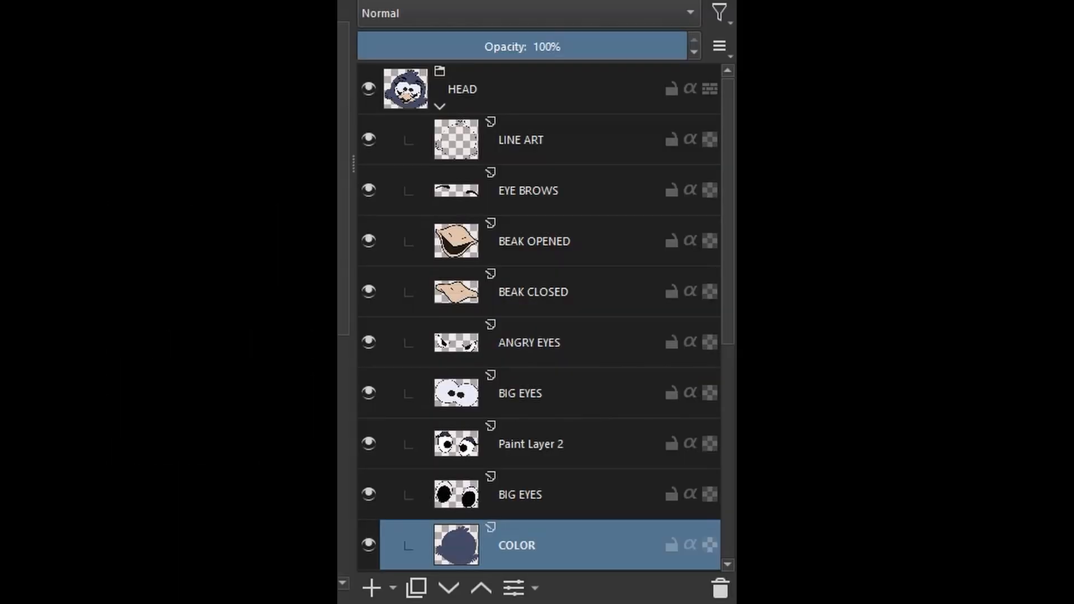
left_click(439, 107)
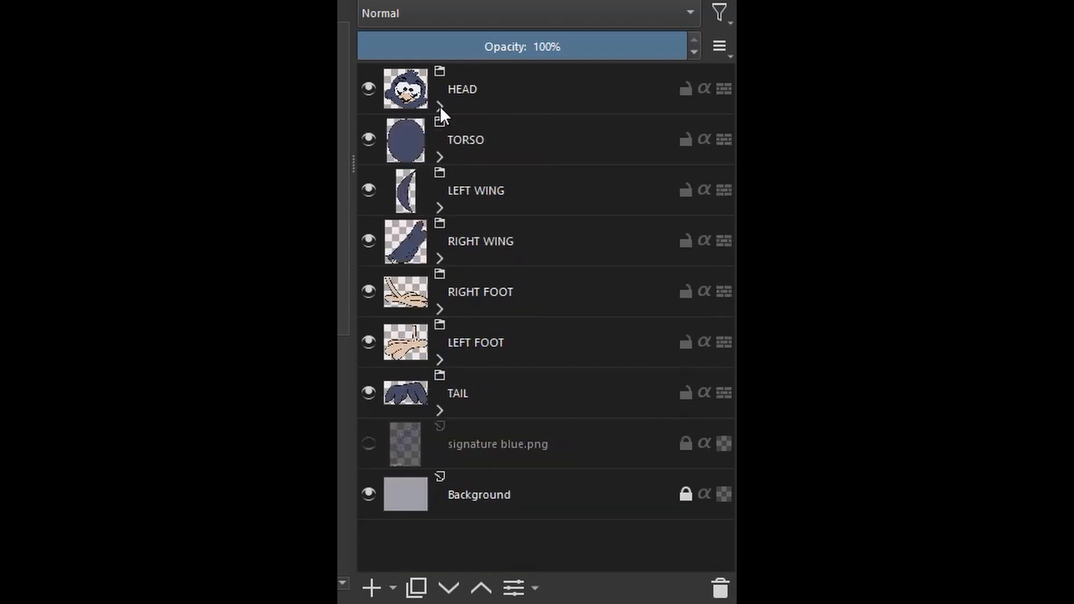
Examine the layers inside the TORSO, LEFT WING, RIGHT WING, RIGHT FOOT, LEFT FOOT and TAIL groups, collapsing each one again
left_click(440, 157)
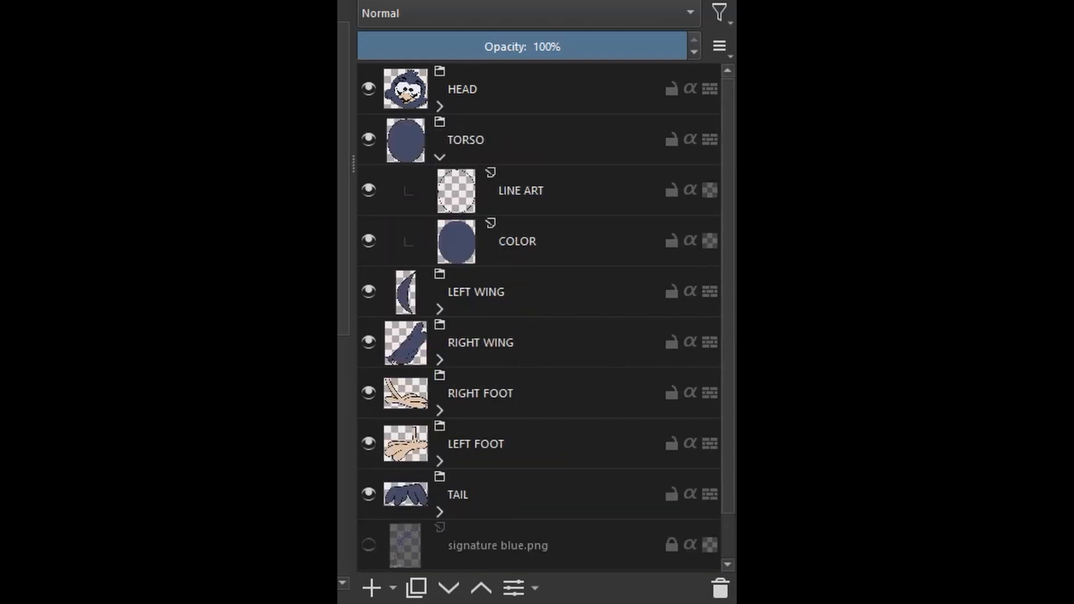
left_click(508, 193)
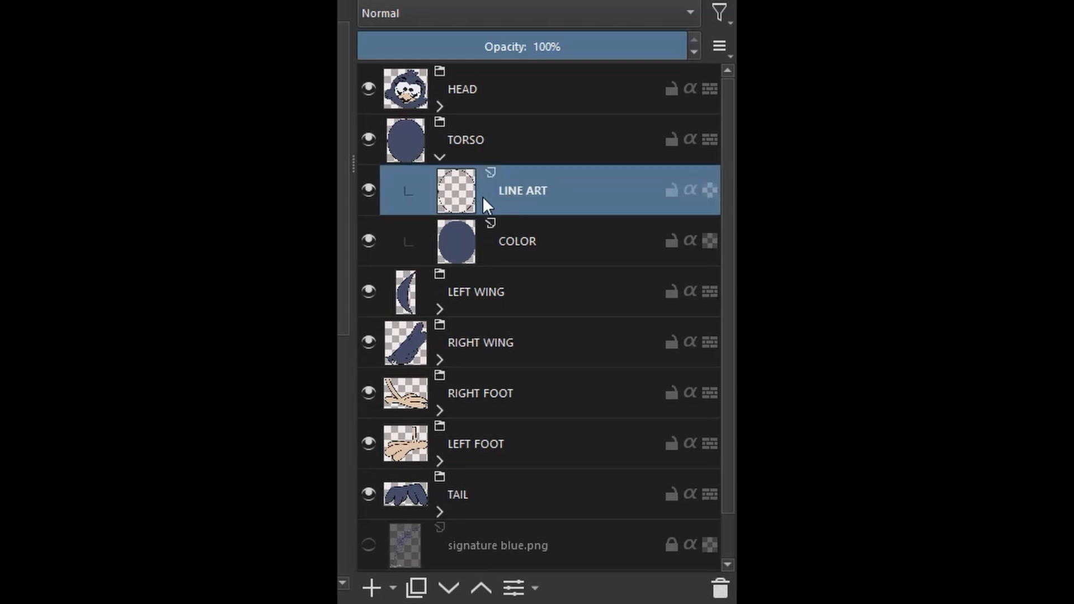
left_click(532, 249)
left_click(439, 157)
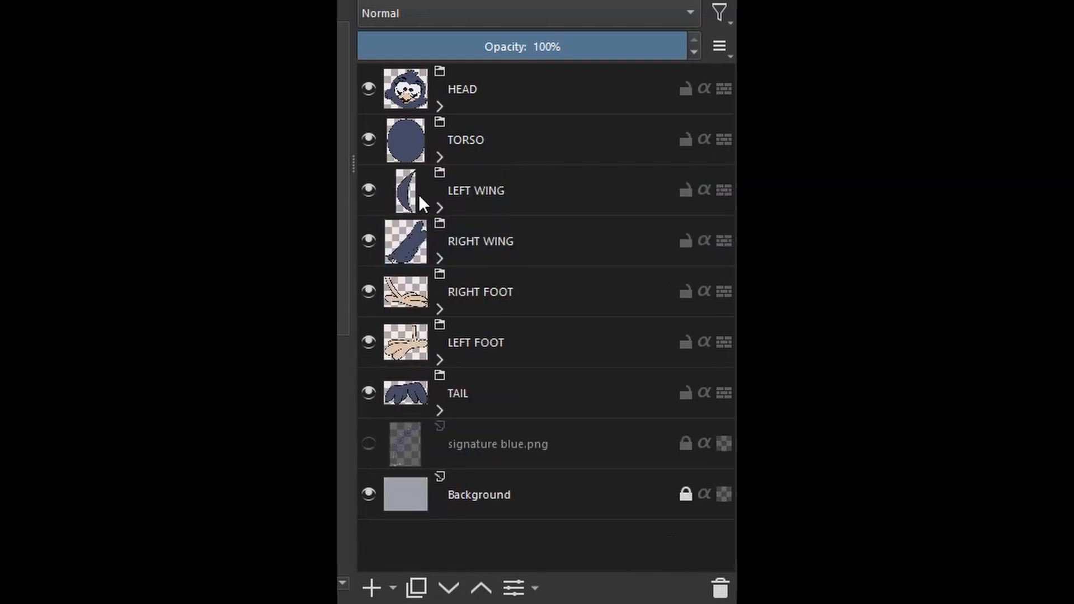
left_click(439, 208)
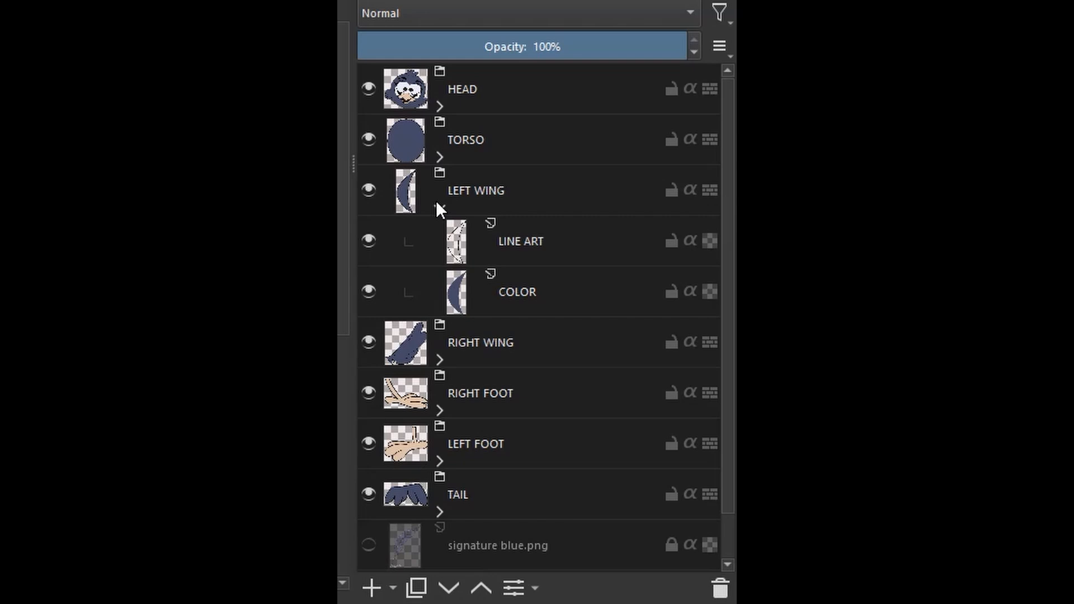
left_click(438, 207)
left_click(440, 259)
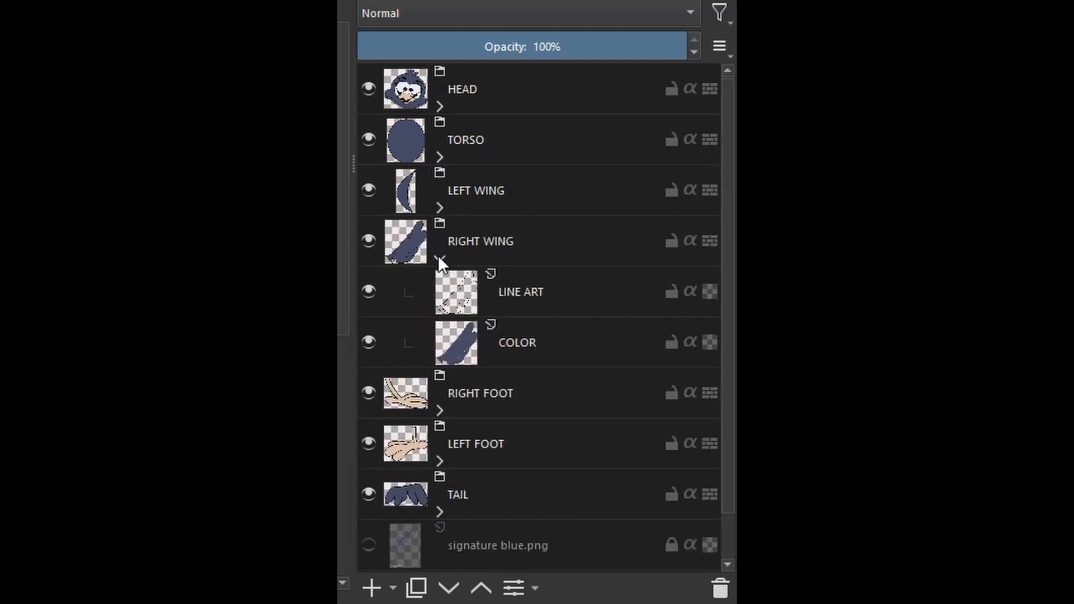
left_click(438, 259)
left_click(439, 309)
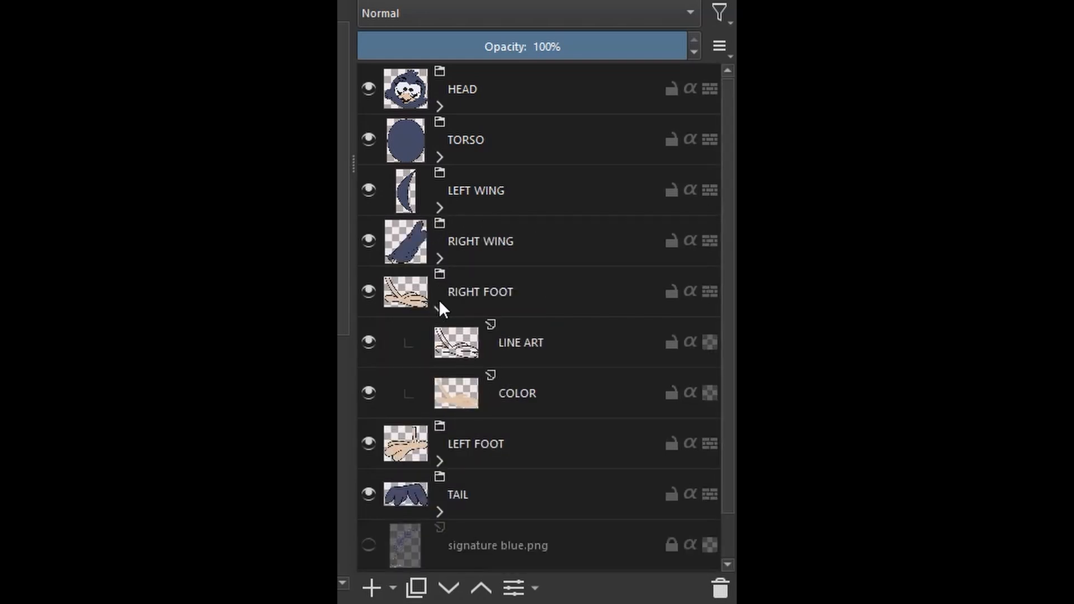
left_click(439, 305)
left_click(440, 356)
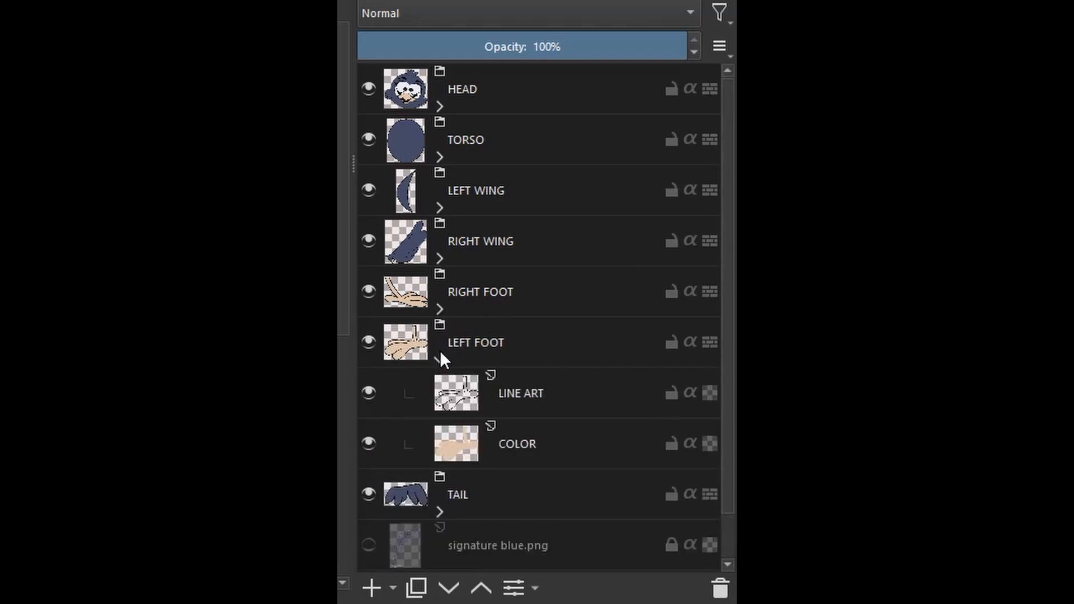
left_click(439, 357)
left_click(436, 410)
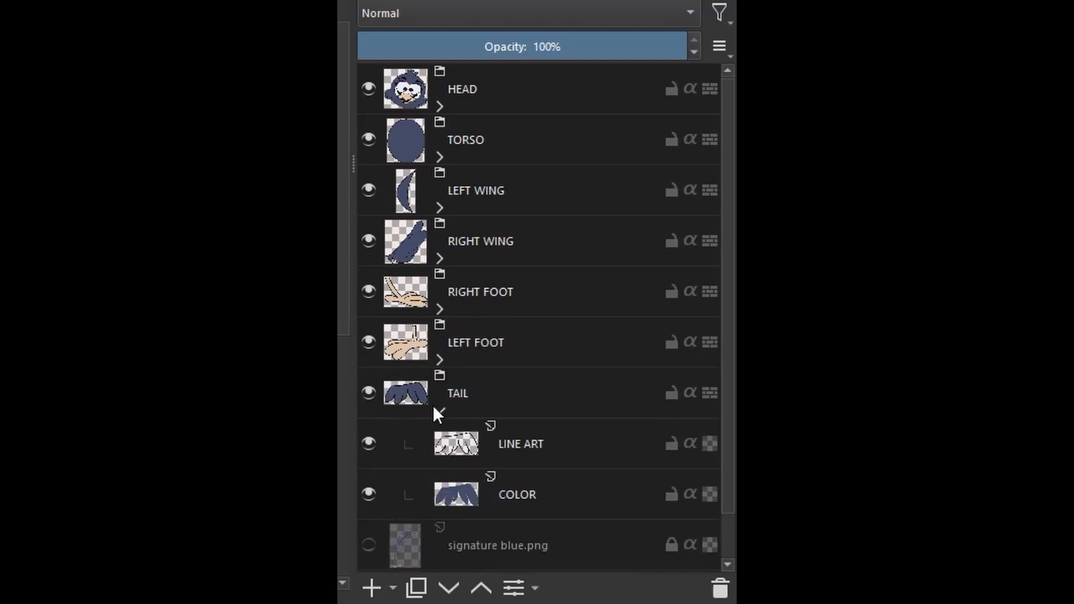
left_click(438, 412)
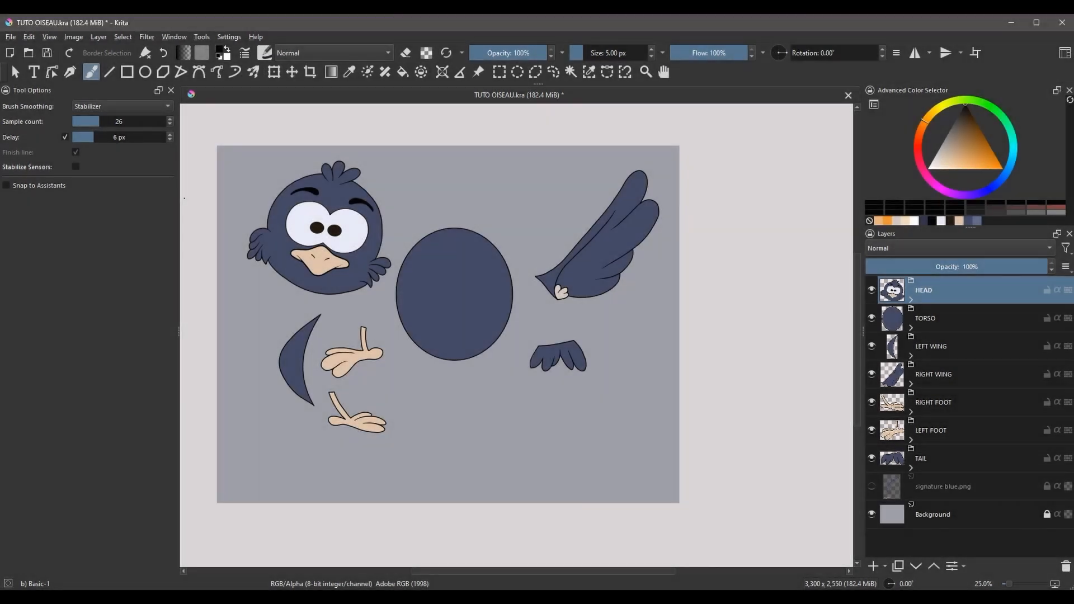
Transform the HEAD group: tilt it slightly counterclockwise and place it over the torso's upper part, centred at about x 1669 px, y 521 px
left_click(274, 71)
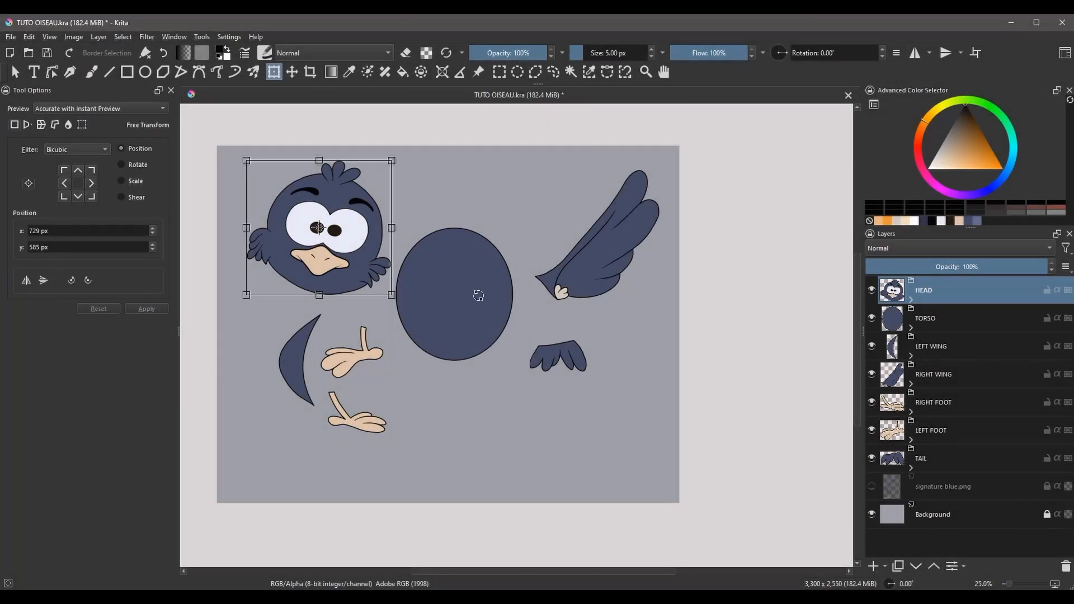
left_click_drag(337, 211, 471, 204)
left_click_drag(539, 194, 533, 163)
left_click_drag(494, 214, 491, 212)
Shift the TORSO group slightly down under the head and place the LEFT WING group against the torso's left side
left_click(935, 323)
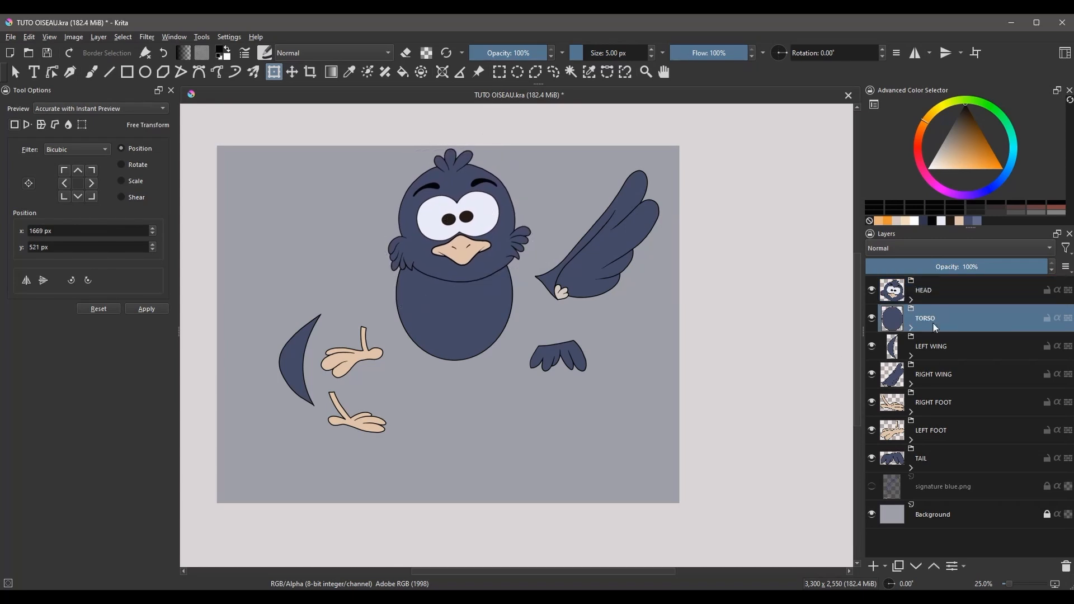
left_click_drag(468, 313, 472, 338)
left_click(931, 347)
left_click_drag(296, 343, 397, 298)
Rotate the RIGHT WING group clockwise and attach it to the torso's right side, centred at about x 2428 px, y 715 px
left_click(940, 377)
left_click_drag(681, 314, 659, 331)
left_click_drag(592, 264, 556, 276)
Place the RIGHT FOOT and LEFT FOOT groups side by side under the torso so their legs meet its lower edge
left_click(933, 403)
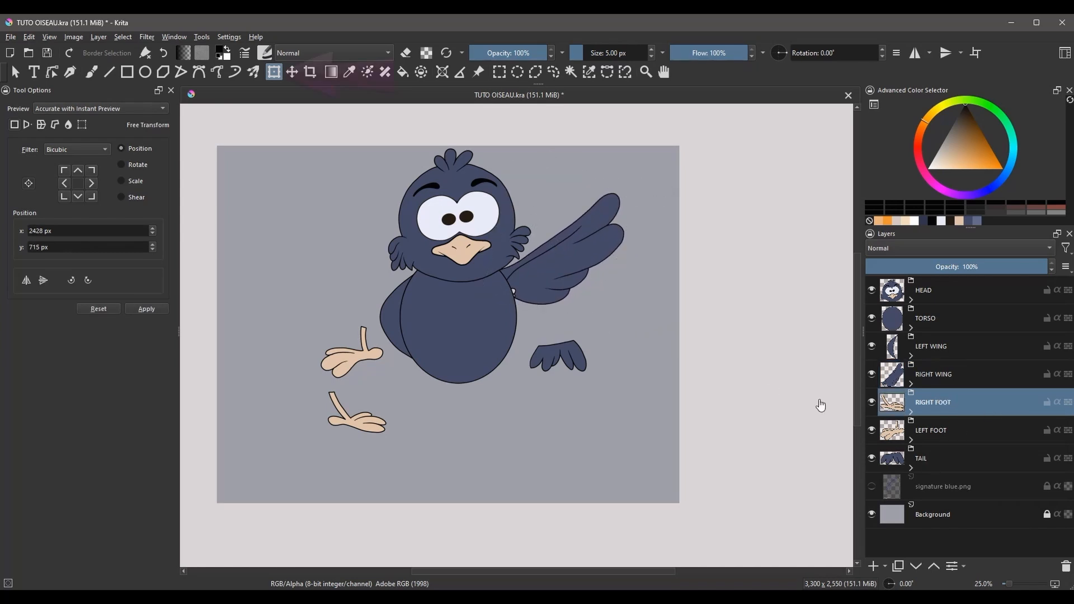
left_click_drag(364, 413, 507, 400)
left_click(931, 430)
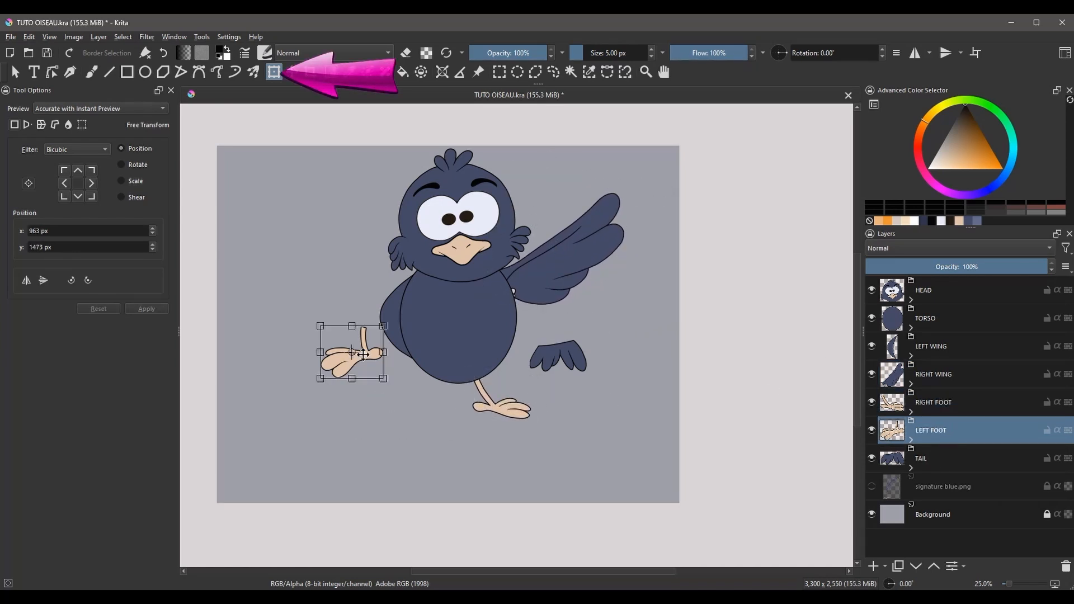
left_click_drag(351, 353, 427, 401)
Move the TAIL group behind the legs under the torso, centred at about x 1683 px, y 1736 px
left_click(940, 460)
left_click_drag(558, 355, 453, 388)
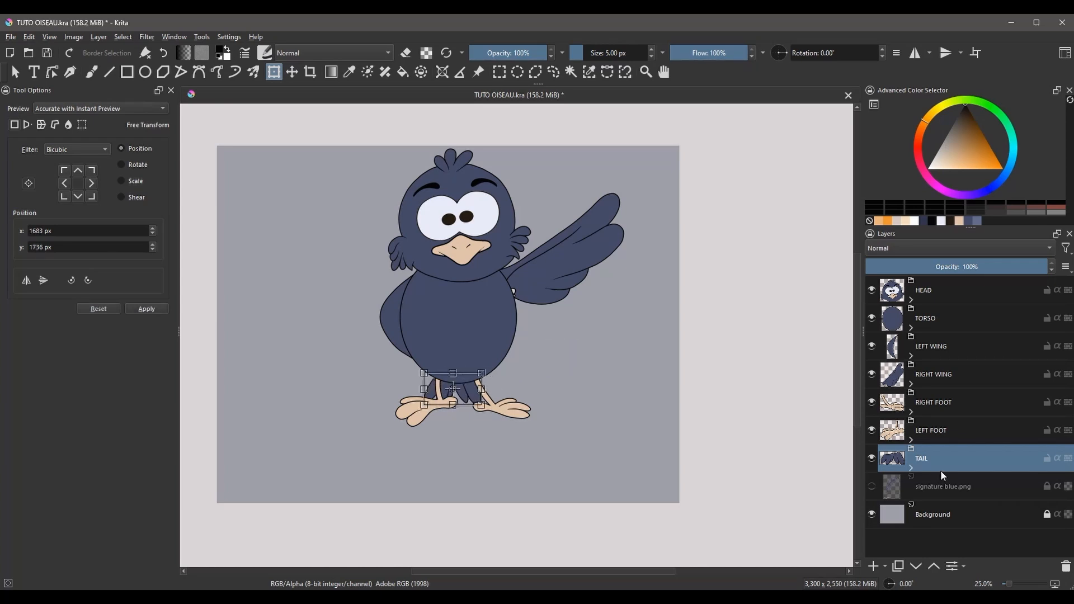
left_click(926, 493)
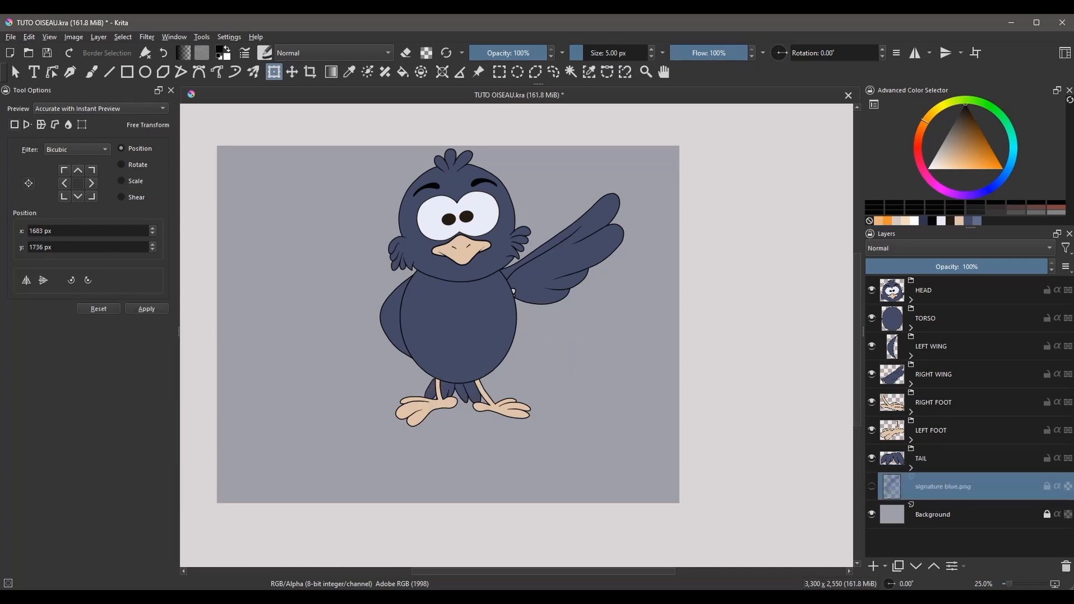
Rotate the RIGHT WING group further clockwise and shift it outward to about x 2519 px, y 812 px
left_click(939, 379)
left_click_drag(578, 264, 586, 262)
left_click_drag(666, 287, 640, 292)
left_click_drag(582, 268, 587, 280)
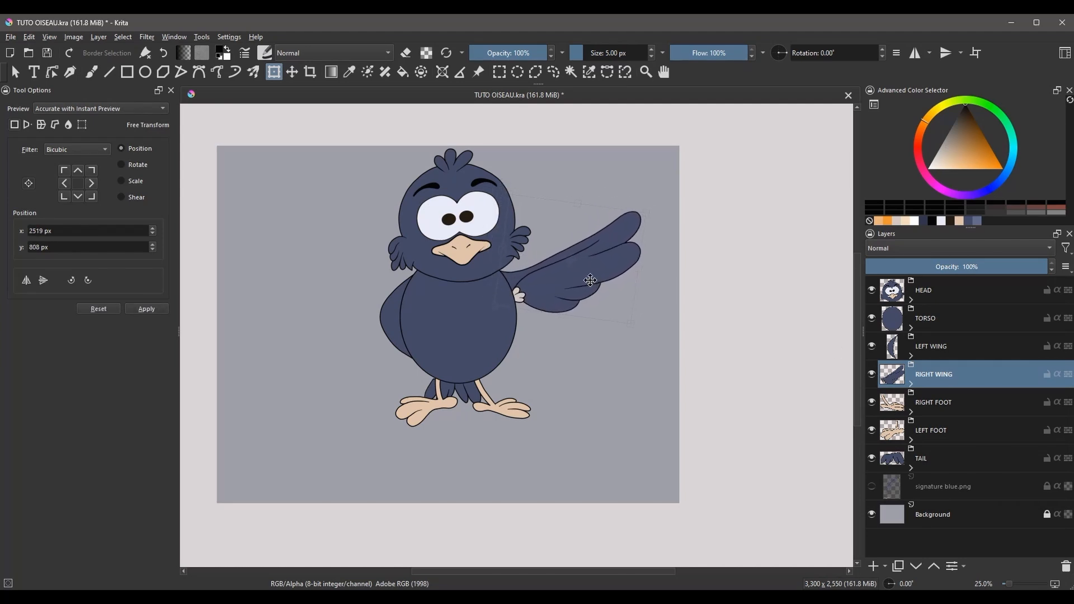
In the HEAD group, hide the visible BIG EYES layer and show the ANGRY EYES layer instead
left_click(912, 300)
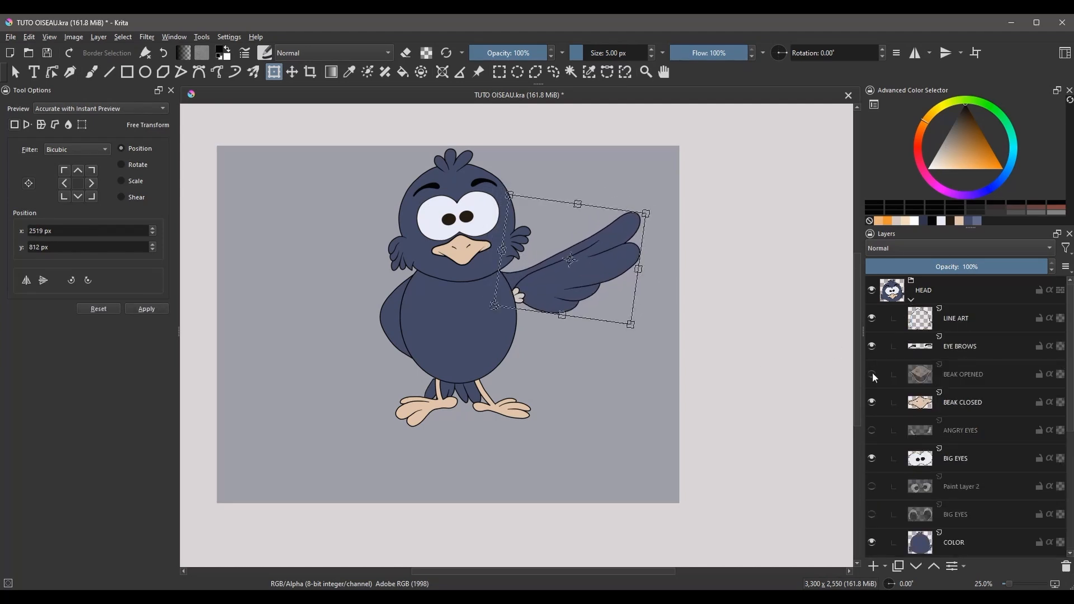
left_click(872, 458)
left_click(872, 430)
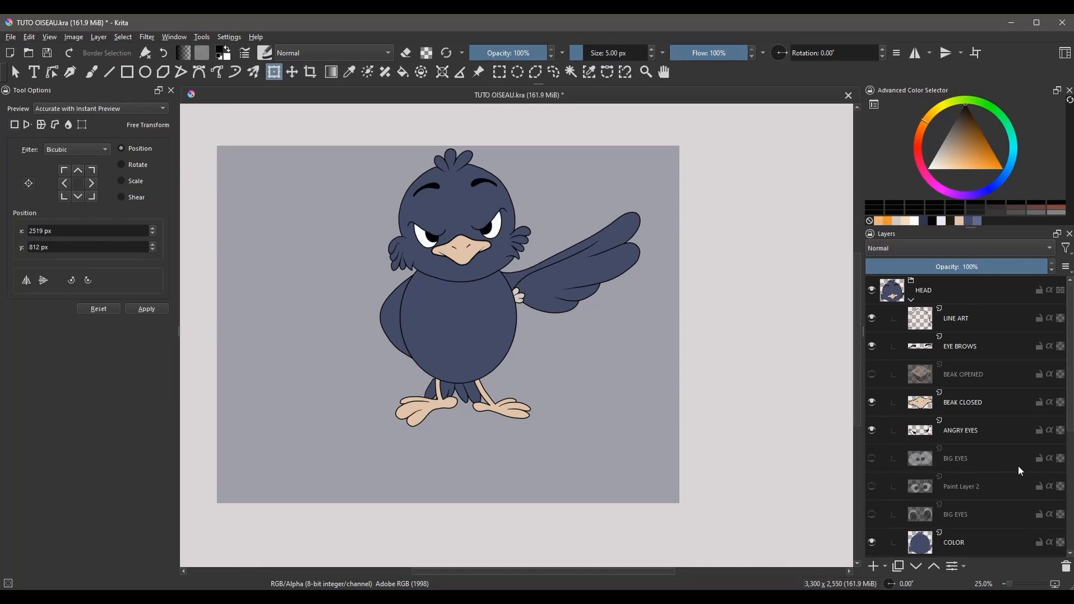
Flip the EYE BROWS layer vertically and lower it over the angry eyes, to about x 1718 px, y 470 px
left_click(957, 350)
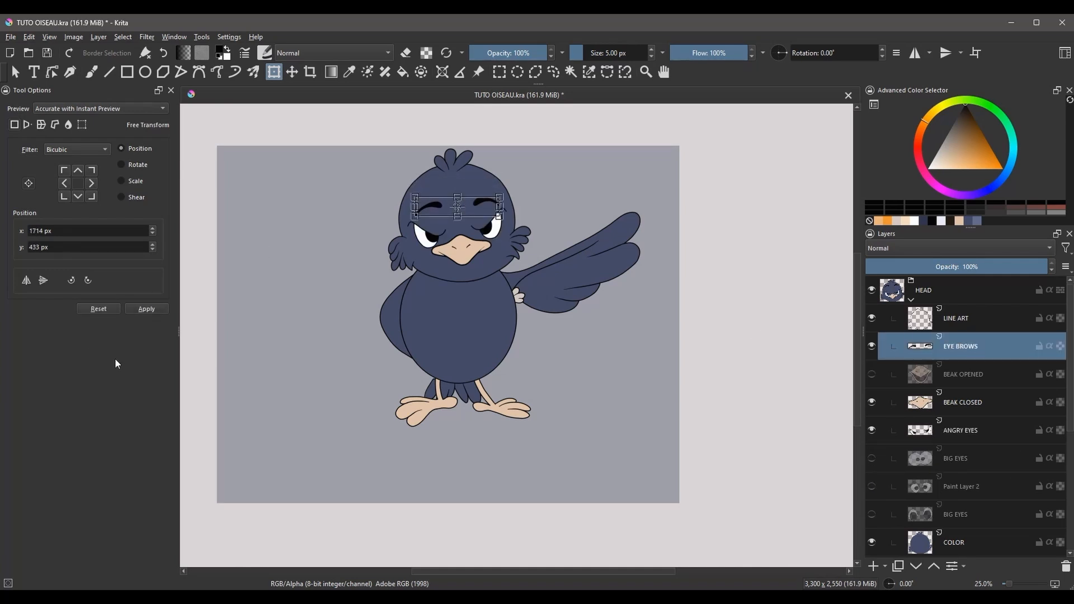
left_click(995, 411)
left_click(946, 348)
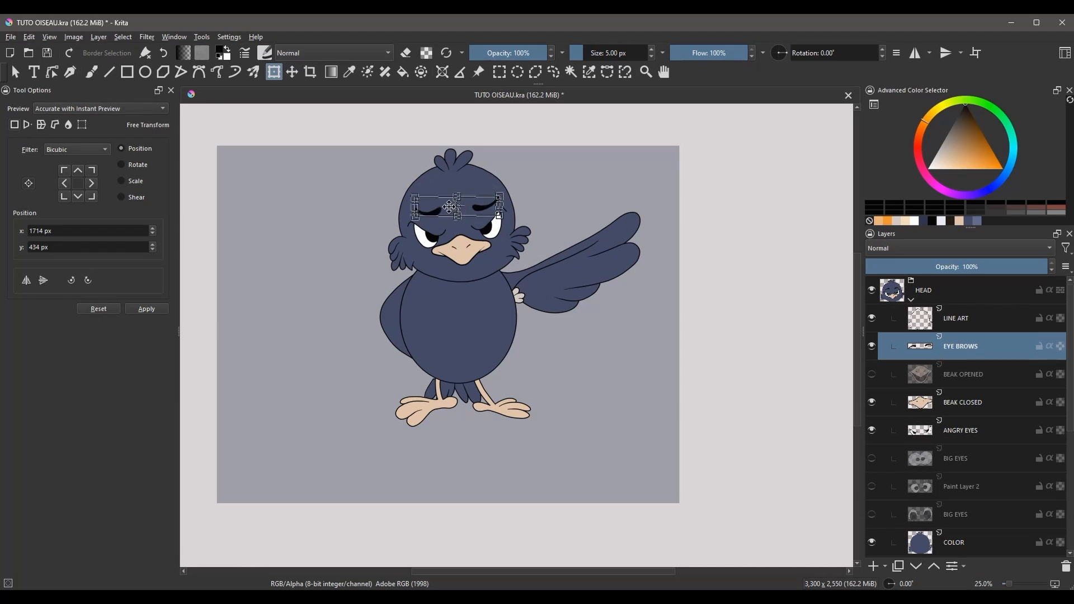
left_click(966, 408)
Hide and show the EYE BROWS layer to compare the face with and without it, and reselect that layer for transforming
left_click(871, 347)
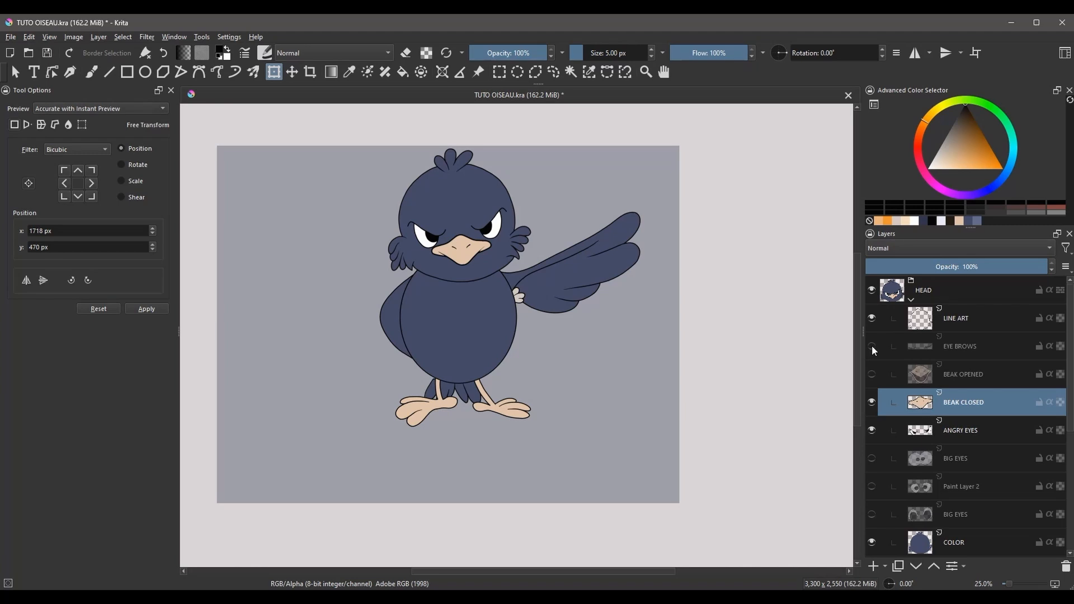
left_click(872, 347)
left_click(951, 347)
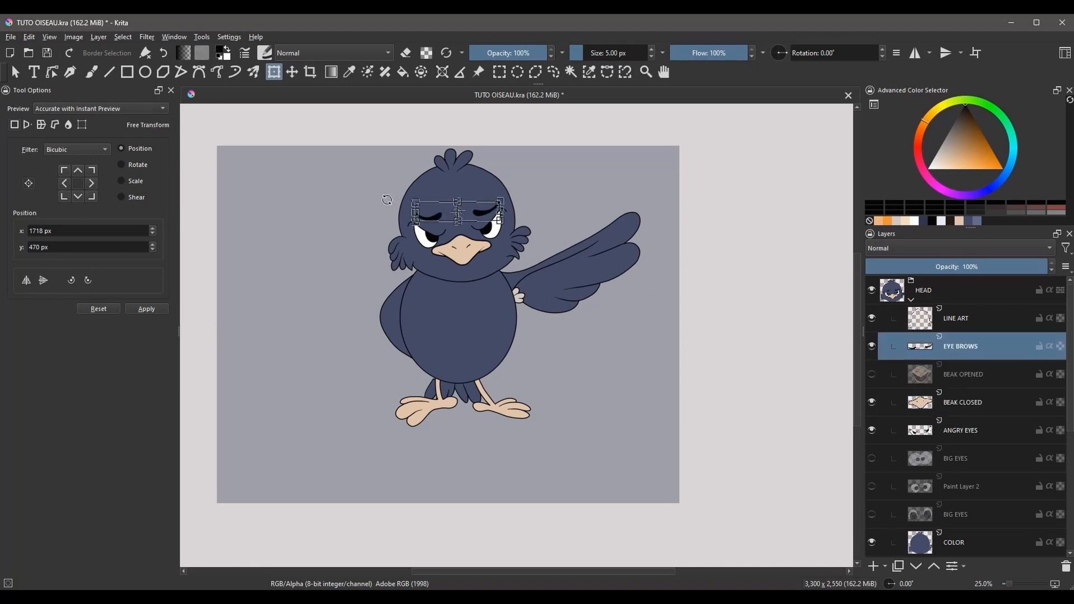
Raise the EYE BROWS layer to about y 398 px, and swap the closed beak and angry eyes for BEAK OPENED and Paint Layer 2
left_click_drag(443, 210, 443, 200)
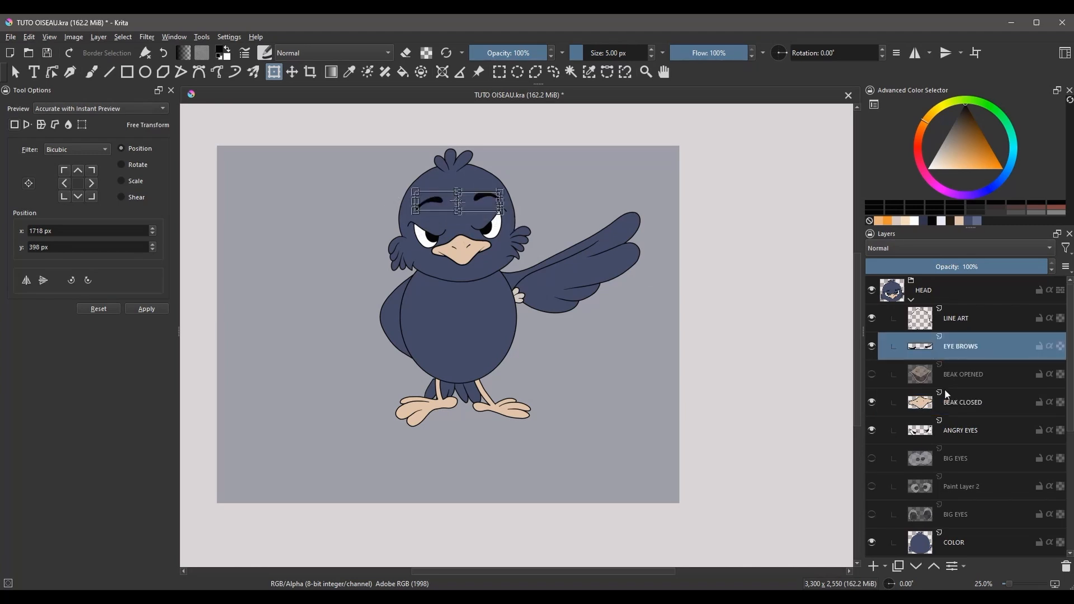
left_click(872, 402)
left_click(871, 374)
left_click(871, 430)
left_click(871, 486)
Position the EYE BROWS layer at about x 1695 px, y 293 px and the BEAK OPENED layer at about x 1746 px, y 741 px
left_click(957, 319)
left_click(957, 347)
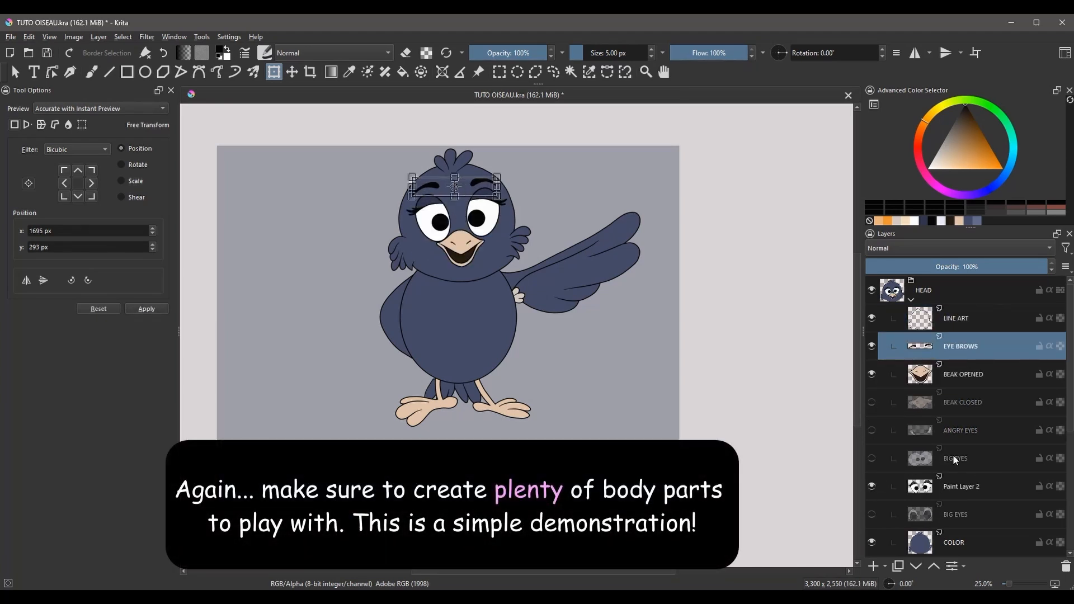
left_click(942, 385)
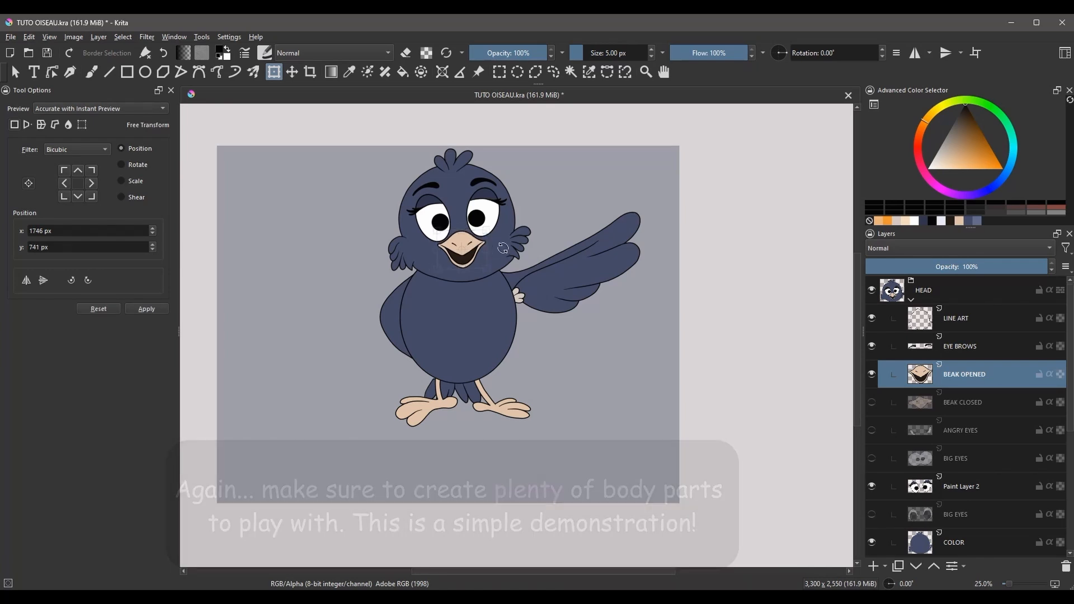
left_click(973, 402)
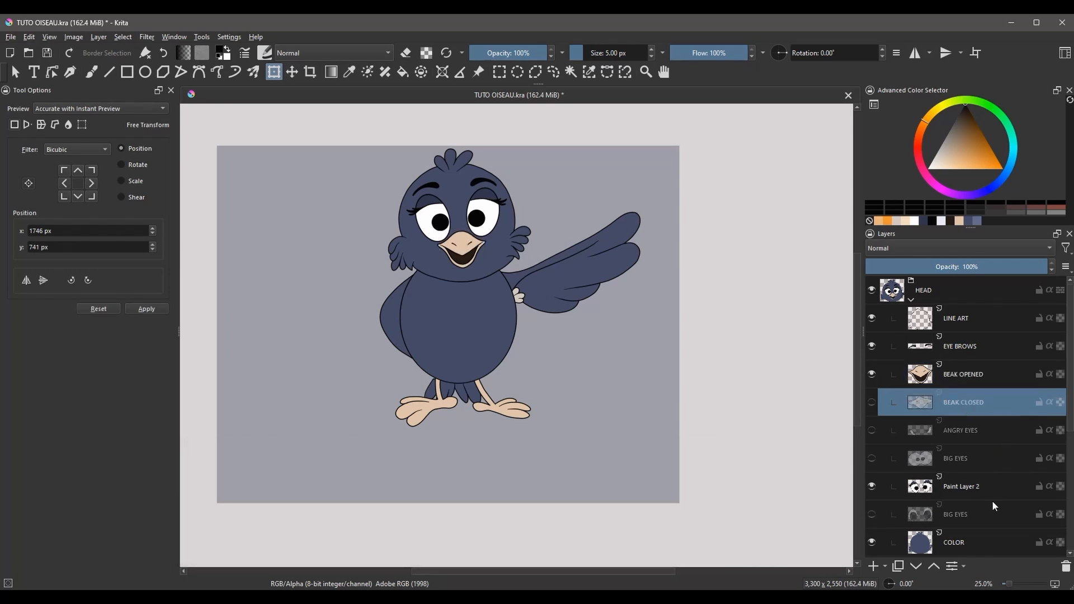
Hide Paint Layer 2, try the lower BIG EYES layer, show the upper BIG EYES layer instead, and collapse the HEAD group
left_click(872, 486)
left_click(872, 514)
left_click(871, 458)
left_click(871, 514)
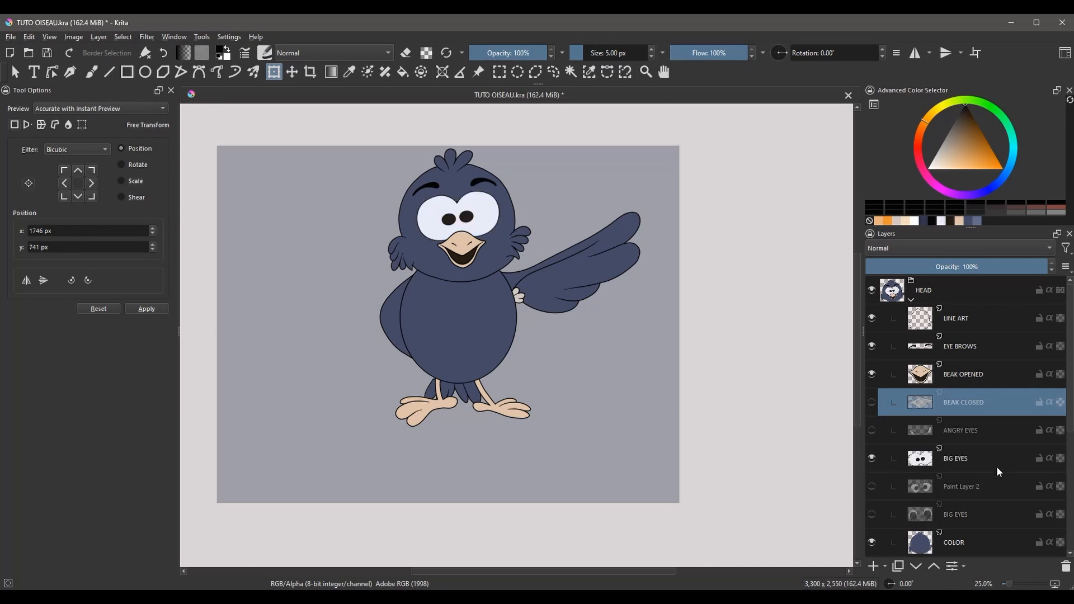
left_click(910, 300)
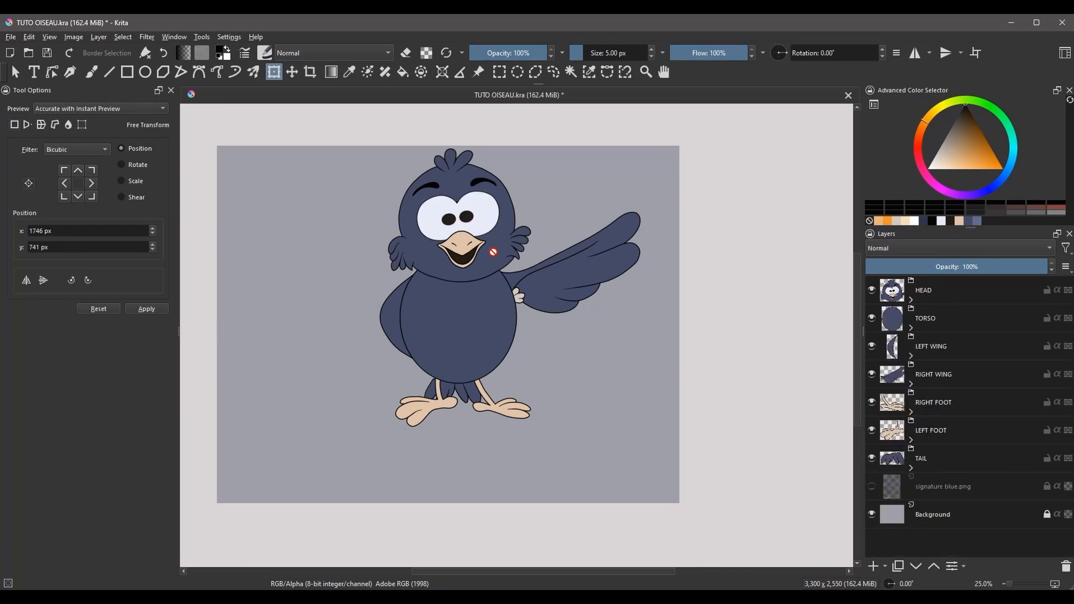
Rotate the HEAD group slightly clockwise and lower it onto the torso at about x 1755 px, y 574 px
left_click(926, 290)
left_click_drag(590, 270, 579, 294)
left_click_drag(489, 270, 495, 276)
Select the RIGHT WING group and hide it
left_click(956, 377)
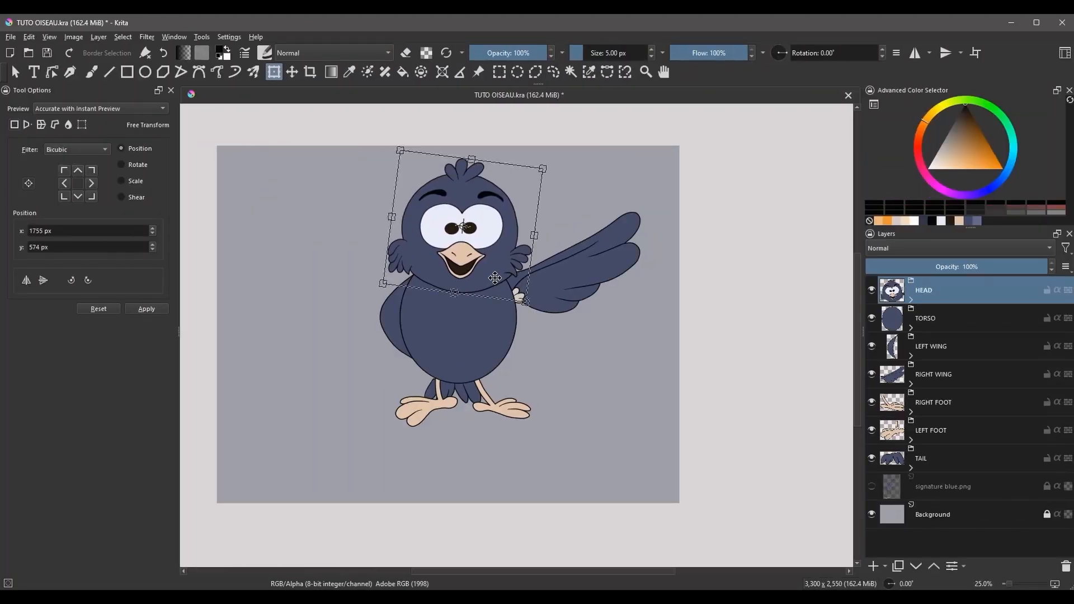
left_click(563, 376)
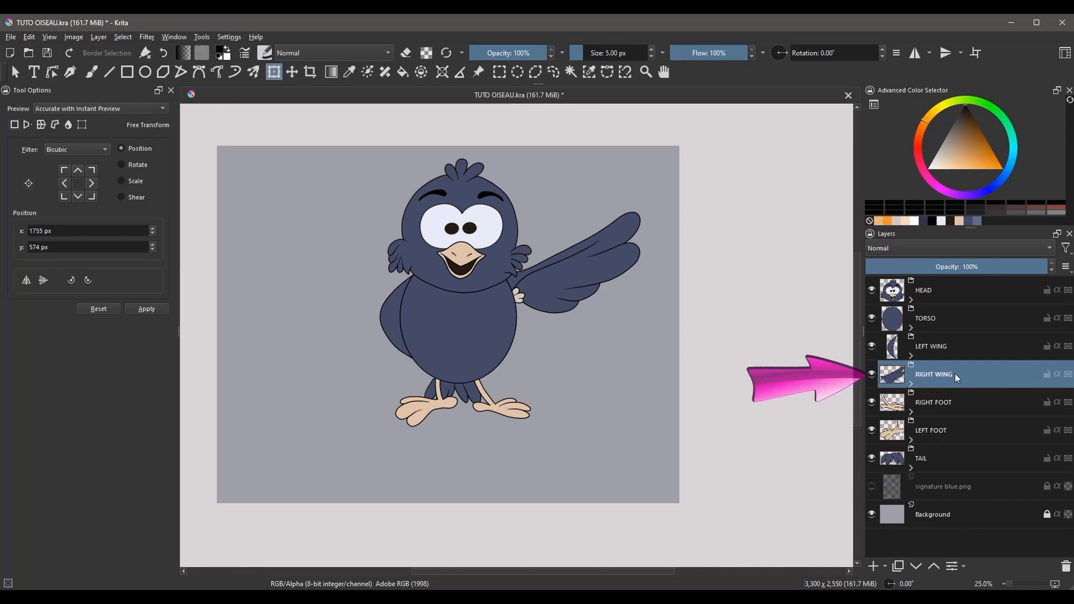
left_click(873, 374)
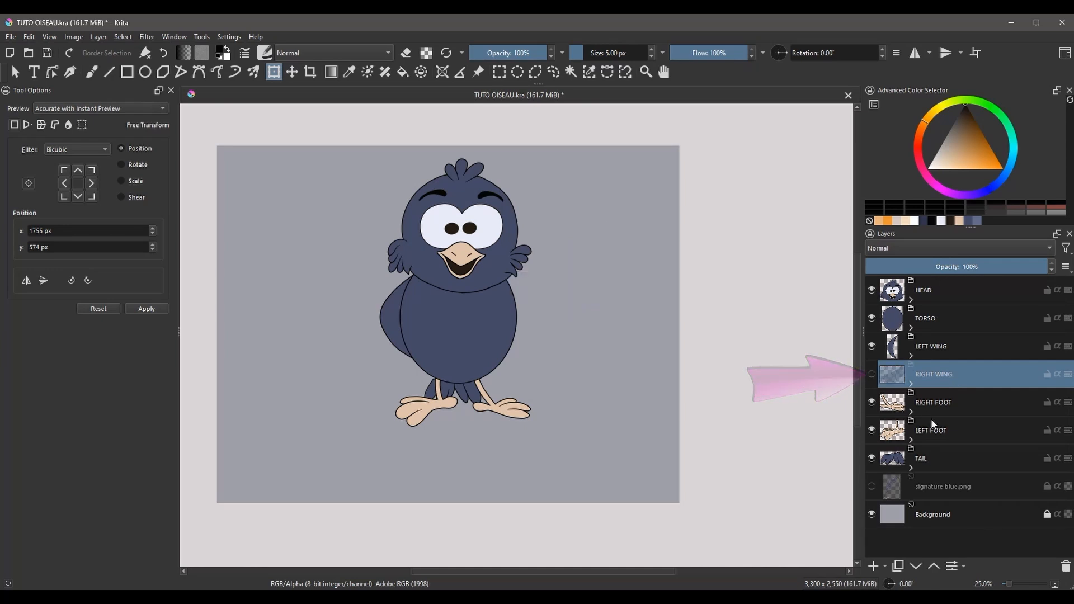
Duplicate the LEFT WING group, flip the copy horizontally and place it on the torso's opposite side at about x 2140 px, y 1212 px
left_click(940, 356)
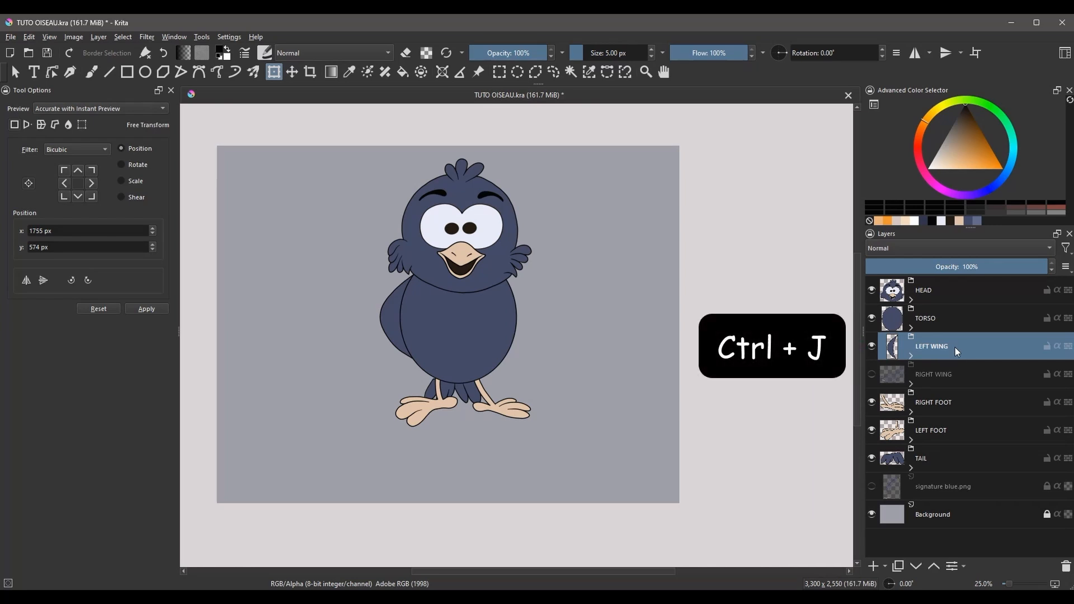
key("ctrl+j")
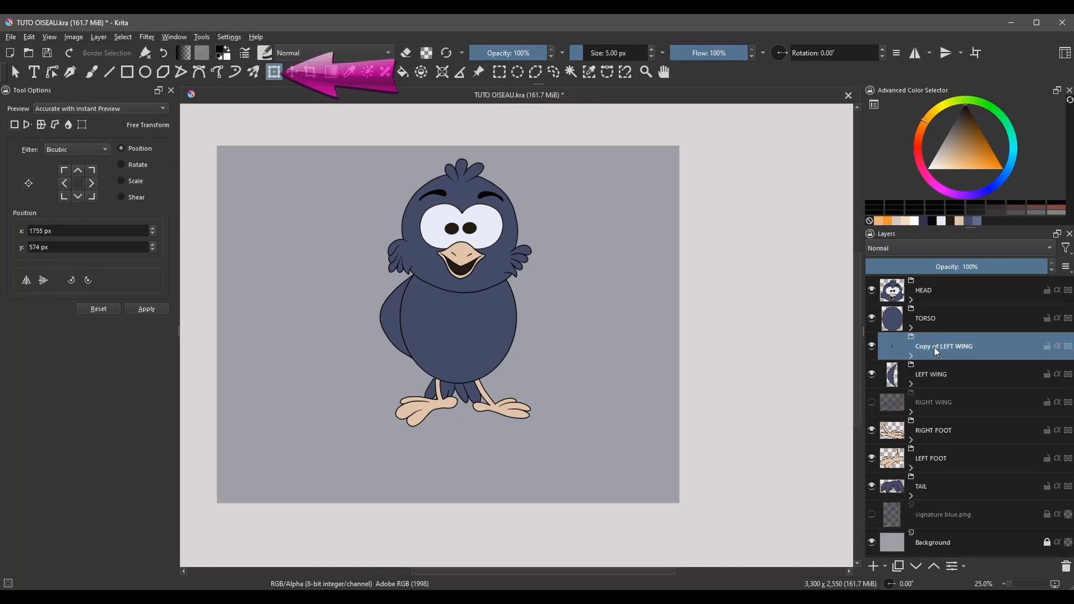
left_click_drag(391, 317, 547, 306)
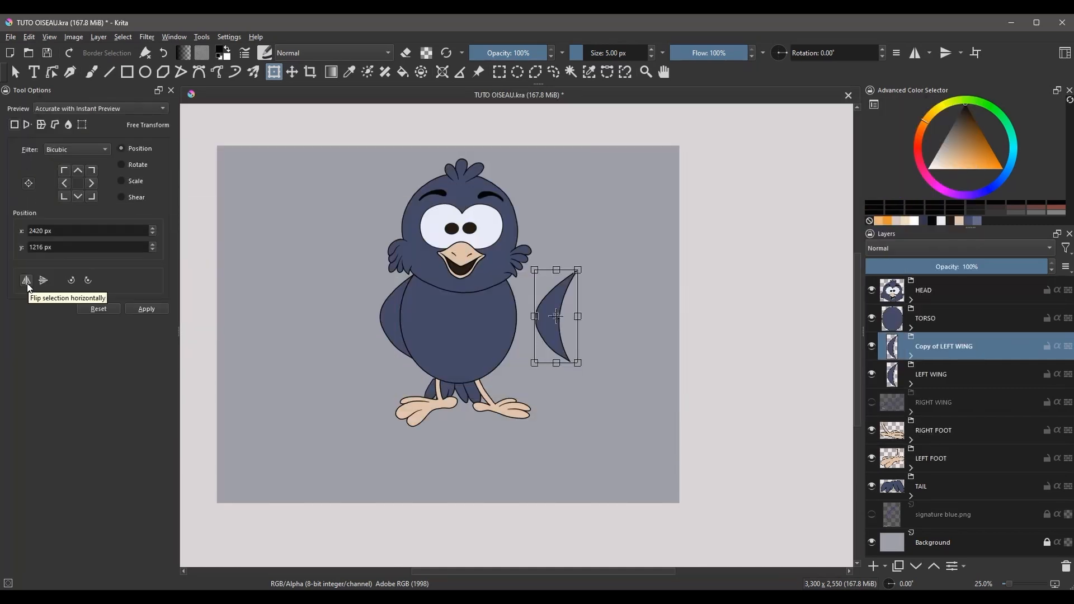
left_click(26, 281)
left_click_drag(561, 303, 521, 302)
left_click(961, 377)
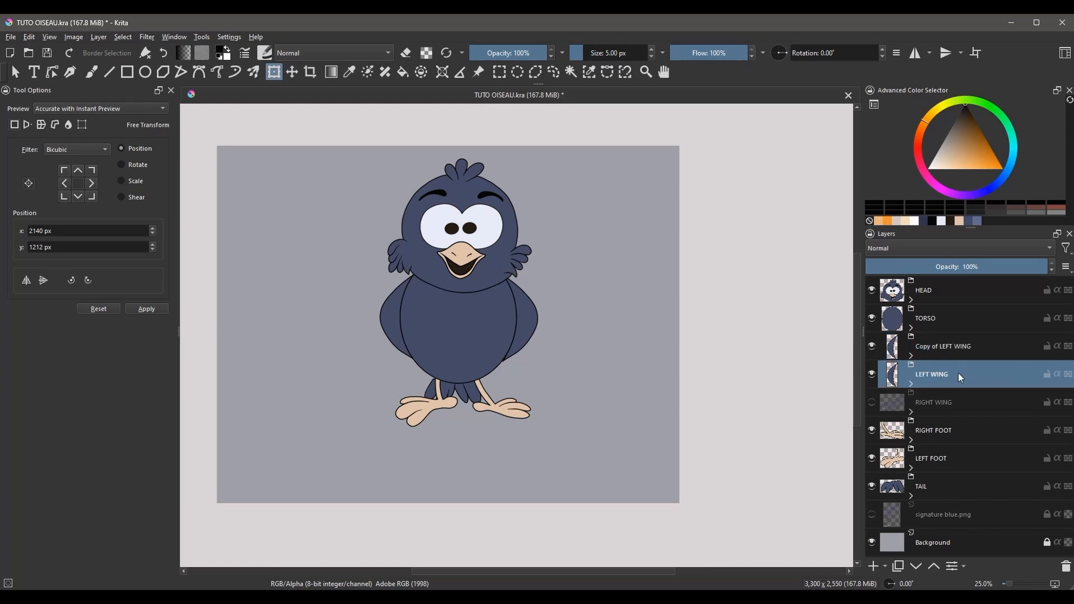
Lower the HEAD group to about x 1728 px, y 736 px, and shift both foot groups inward under the torso
left_click(939, 296)
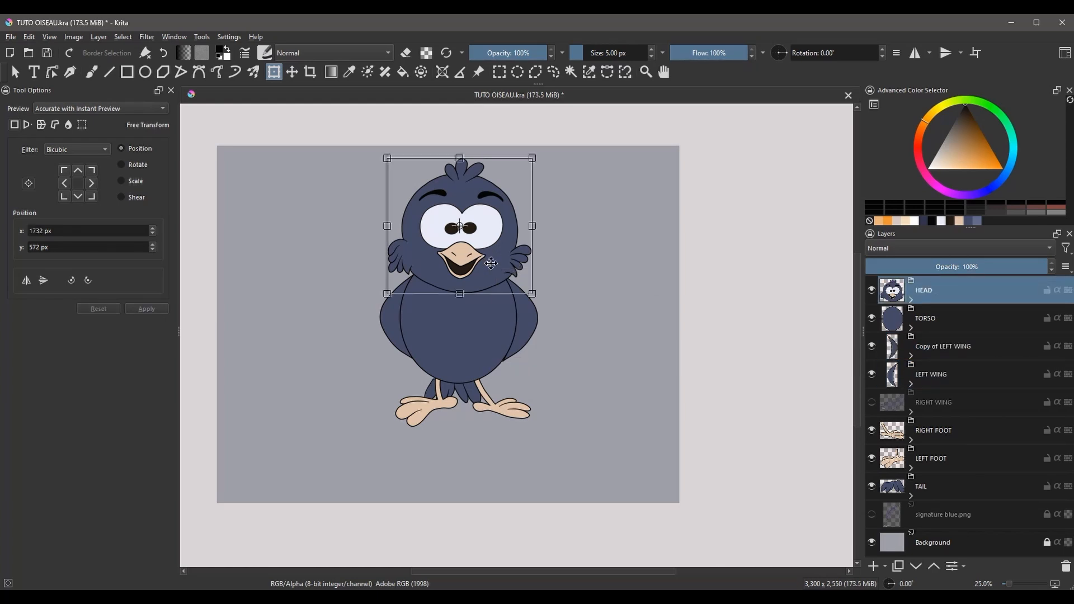
left_click_drag(494, 278, 492, 290)
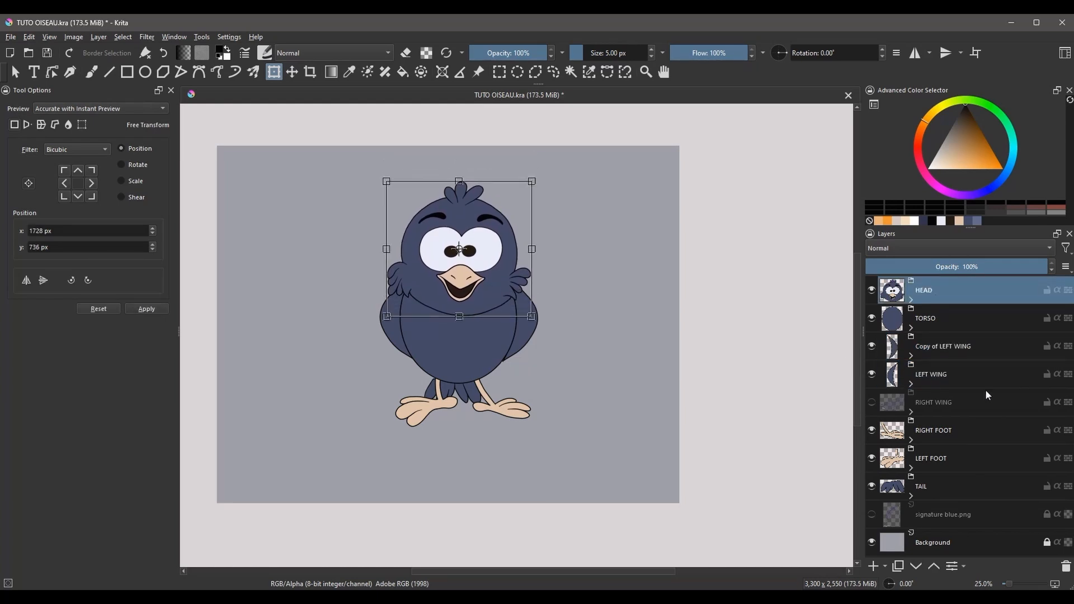
left_click(961, 522)
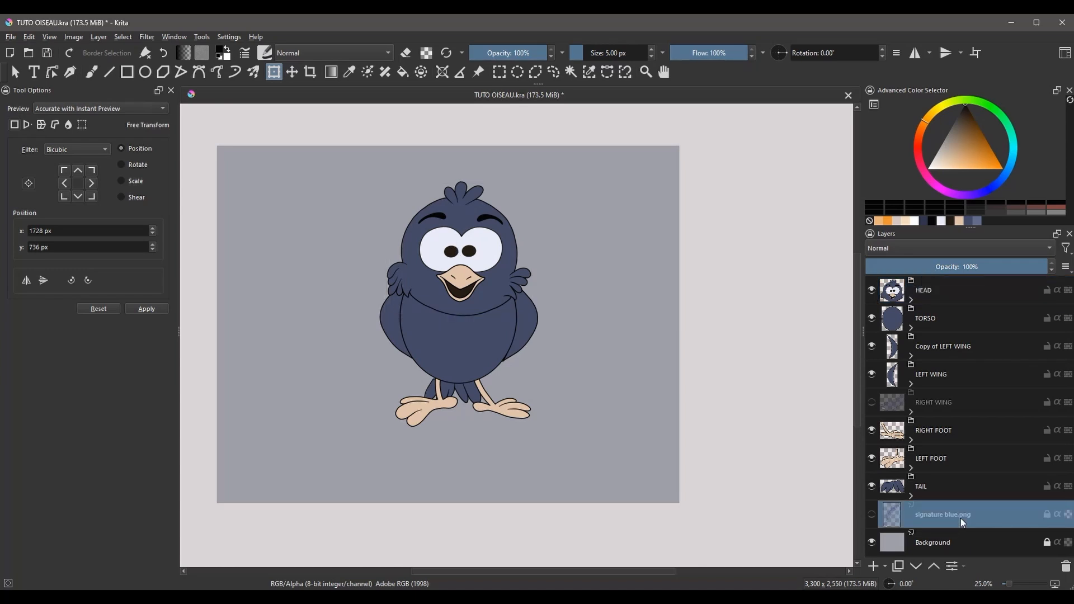
left_click(940, 457)
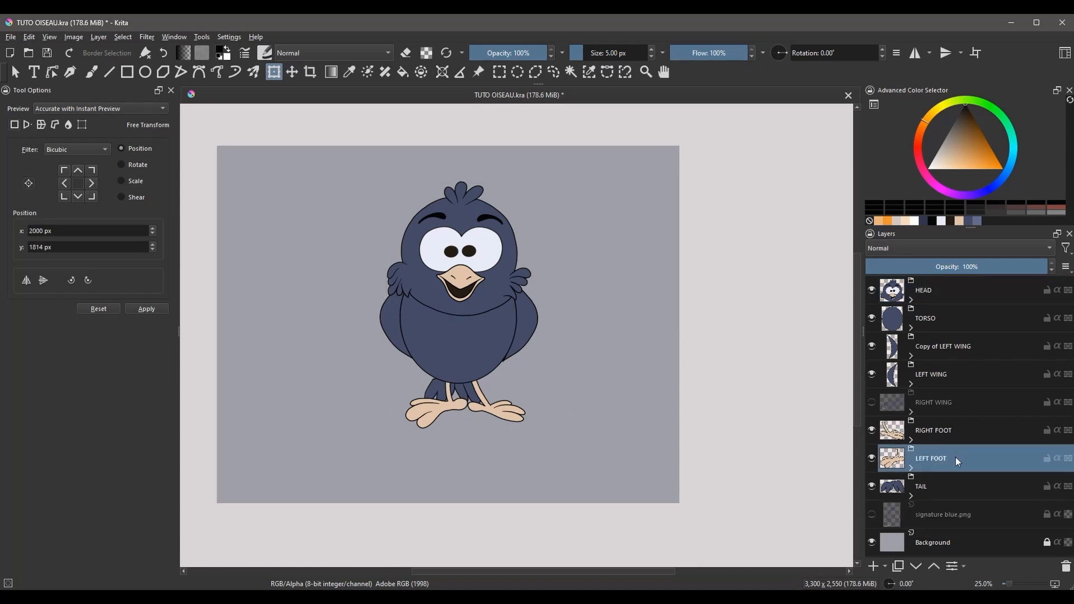
Hide the LEFT WING group and its copy, and show the RIGHT WING group
left_click(871, 374)
left_click(871, 346)
left_click(871, 402)
Duplicate the RIGHT WING group, flip the copy horizontally and attach it to the torso's other side at about x 926 px, y 906 px
left_click(931, 402)
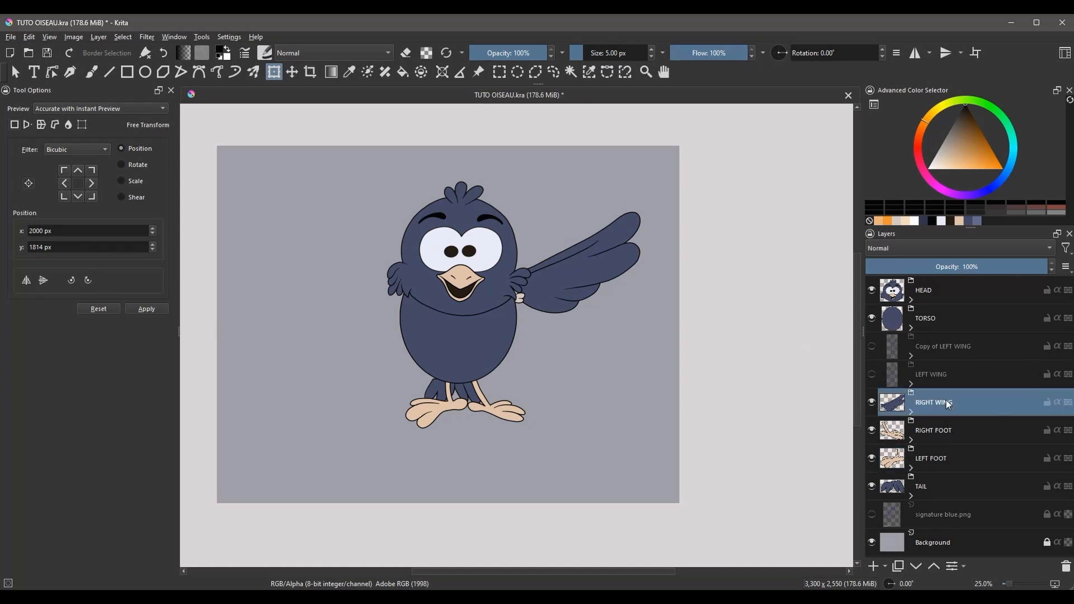
key("ctrl+j")
left_click(27, 280)
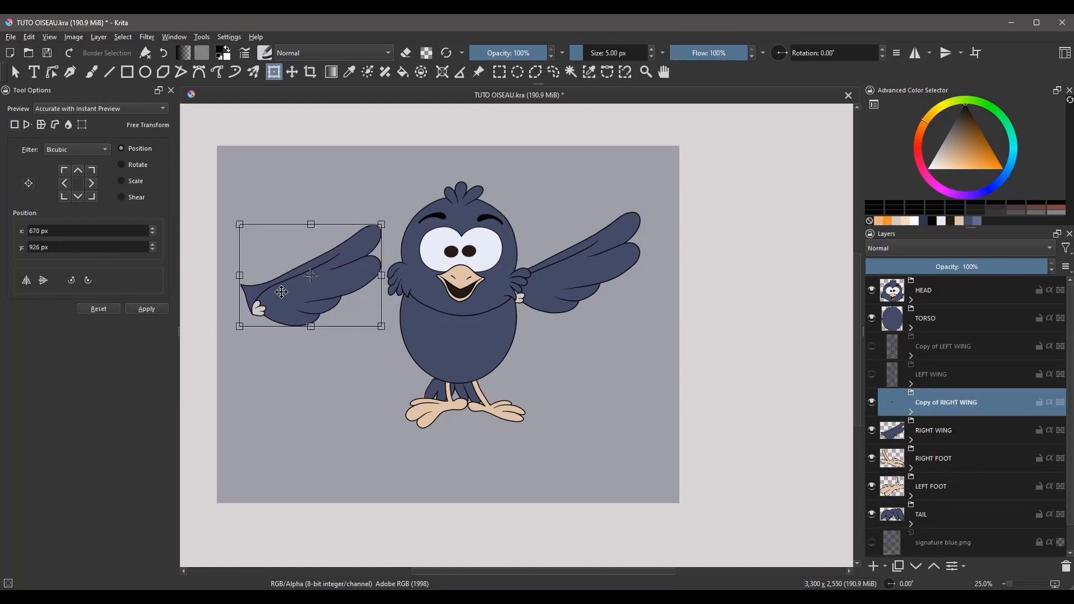
left_click_drag(319, 297, 360, 291)
Raise the HEAD group and move the Copy of RIGHT WING group up to about x 942 px, y 822 px
left_click(928, 291)
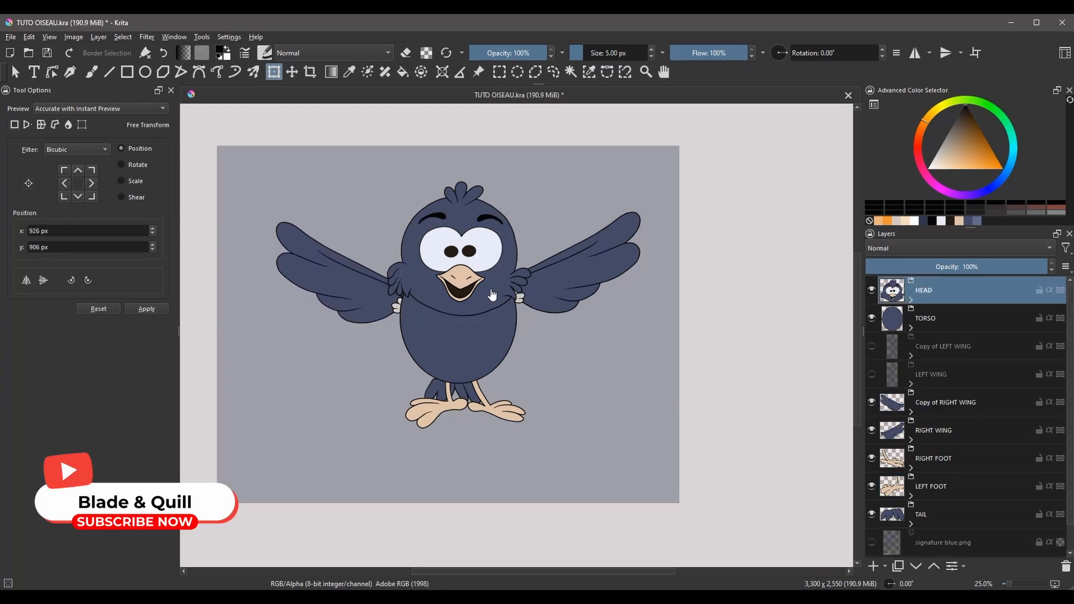
left_click(1038, 412)
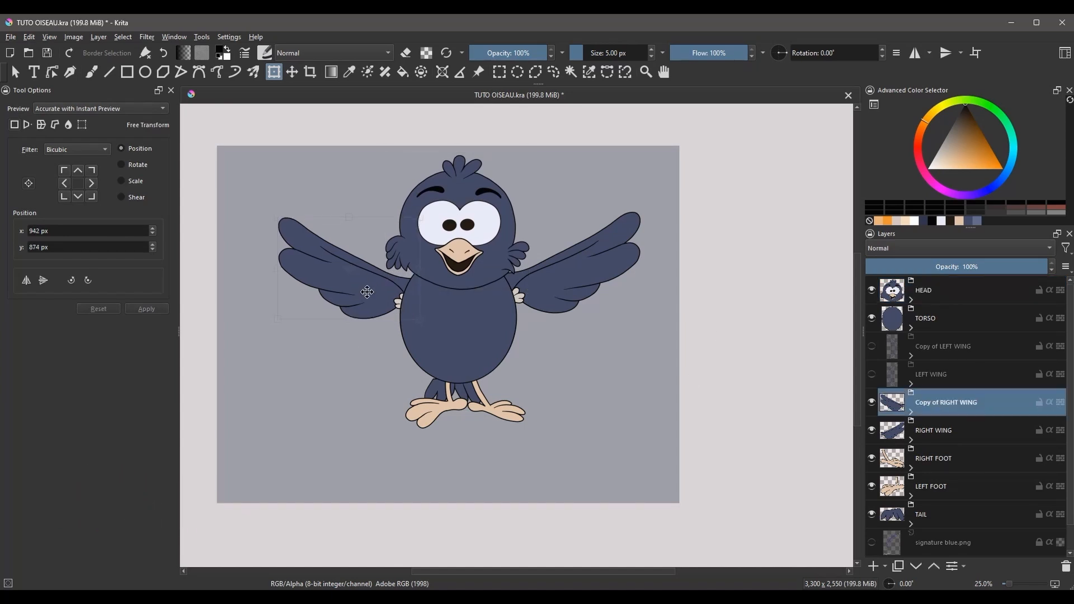
left_click(954, 433)
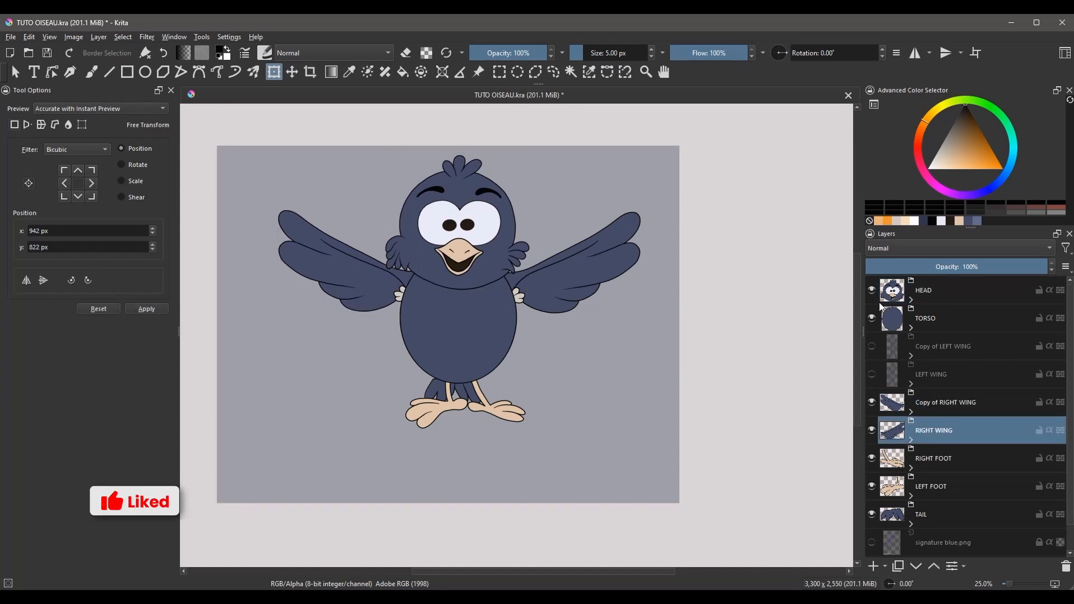
In the HEAD group, swap the open beak for BEAK CLOSED and BIG EYES for ANGRY EYES, and hide EYE BROWS
left_click(911, 300)
left_click(871, 375)
left_click(871, 403)
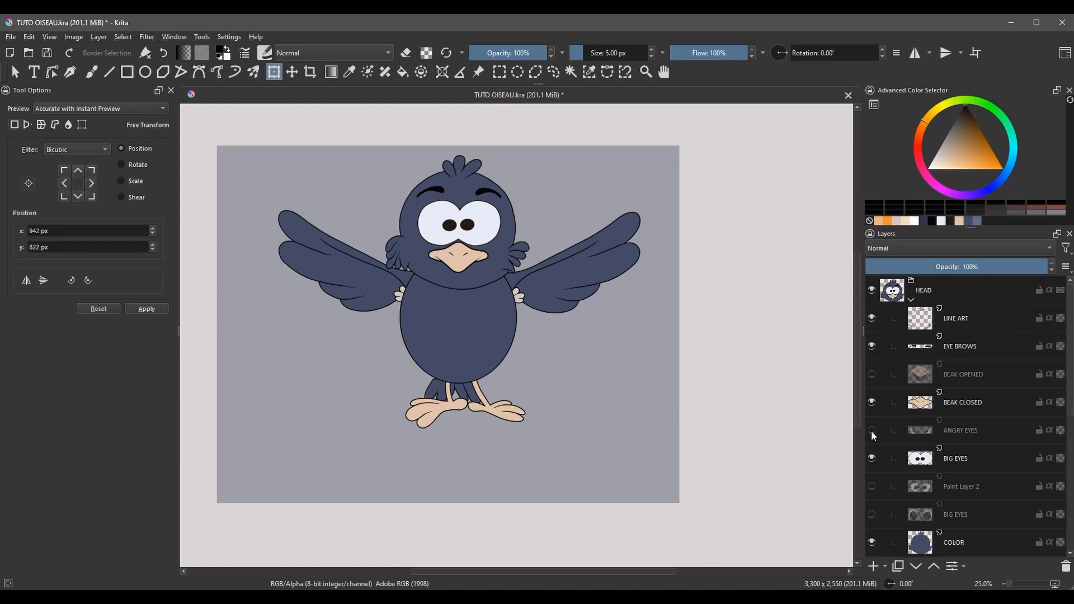
left_click(872, 430)
left_click(872, 458)
left_click(871, 347)
left_click(910, 300)
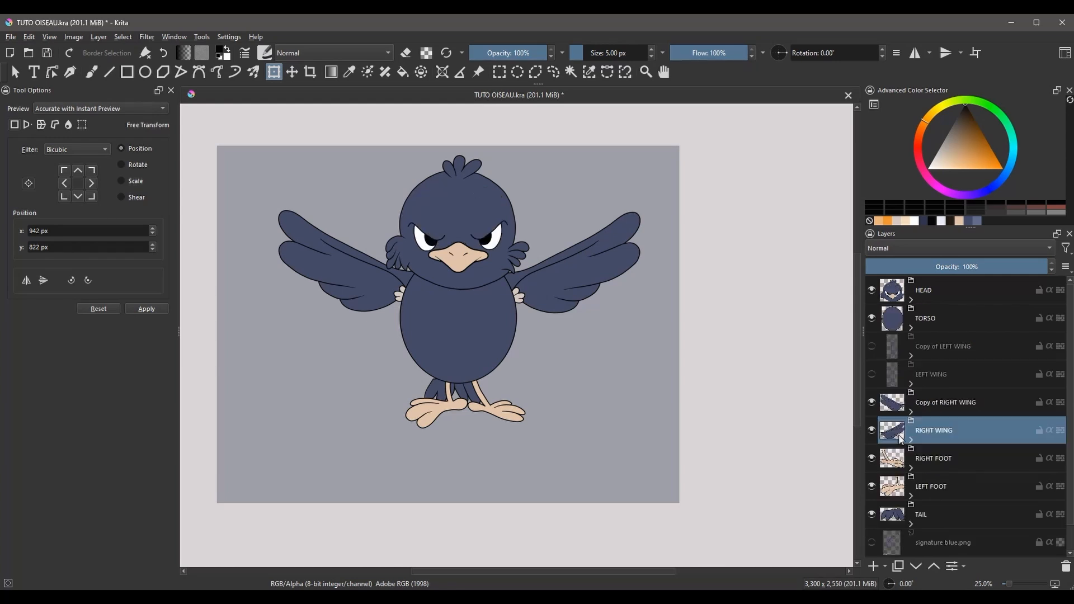
Rotate the RIGHT FOOT group counterclockwise and move it up and outward against the torso's lower side
left_click(951, 458)
left_click_drag(505, 412, 588, 358)
left_click_drag(536, 374, 544, 355)
Rotate the LEFT FOOT group clockwise and move it up and outward against the torso's lower side
left_click(923, 487)
left_click(445, 412)
left_click_drag(340, 387, 331, 340)
left_click_drag(416, 376, 402, 360)
Shift the TAIL group to about x 1711 px, y 1760 px below the torso and tilt it slightly
left_click(931, 512)
left_click(486, 391)
left_click_drag(473, 394, 477, 397)
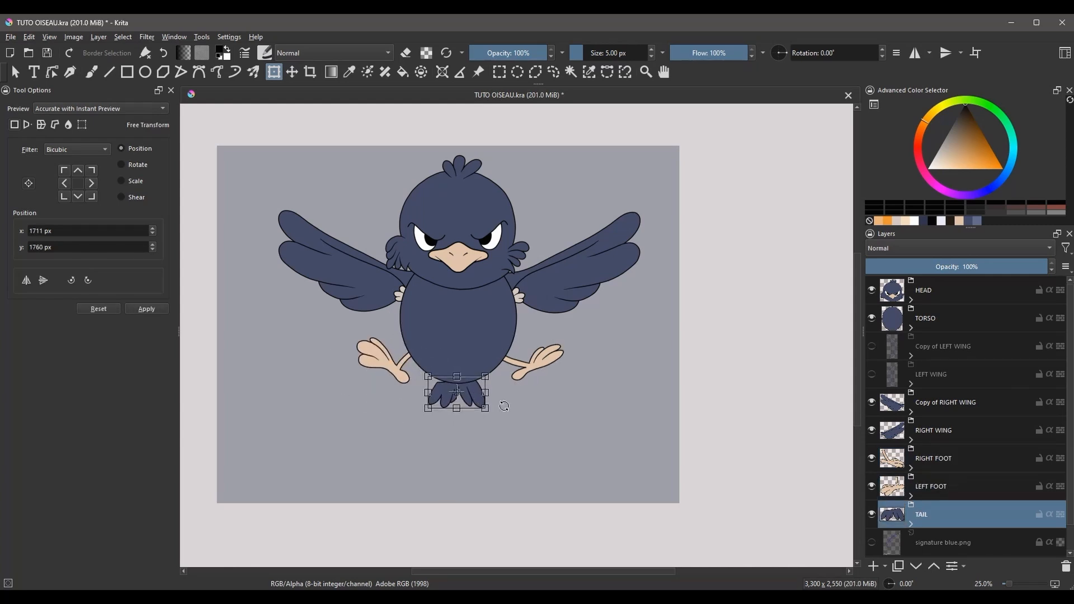
left_click(970, 462)
Lower the HEAD group over the torso and nudge the RIGHT WING group slightly down to match
left_click(936, 291)
left_click(468, 204)
left_click_drag(468, 203, 468, 240)
left_click(958, 434)
left_click(597, 285)
mouse_move(597, 285)
left_mouse_down()
mouse_move(589, 297)
mouse_move(600, 291)
left_mouse_up()
Adjust the HEAD group's position to about x 1771 px, y 860 px and tilt it slightly clockwise
left_click(933, 293)
left_click(470, 241)
left_click_drag(470, 240, 476, 254)
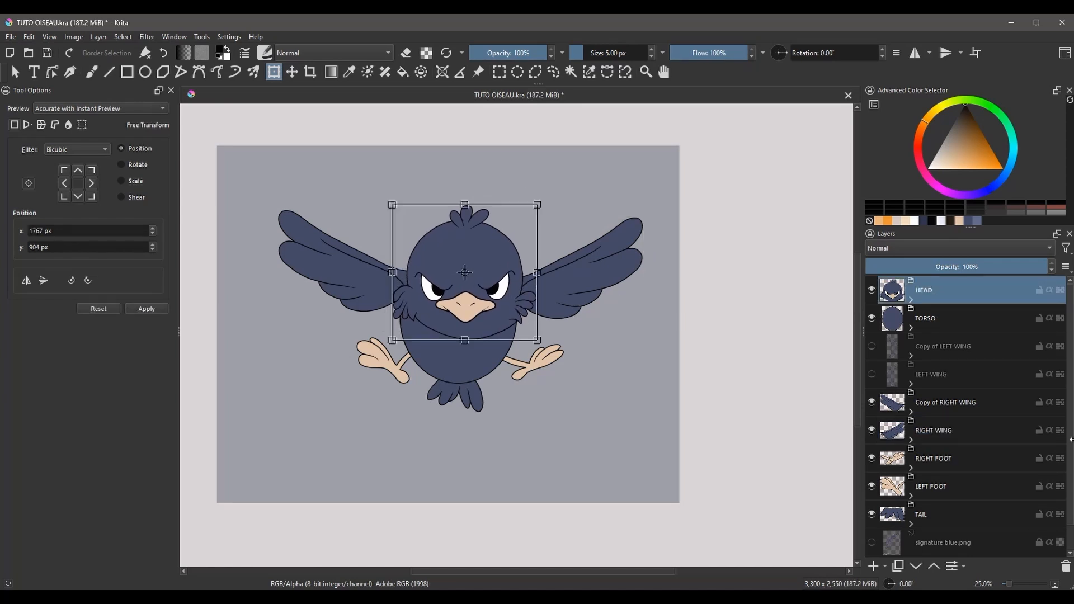
left_click(950, 535)
left_click(933, 294)
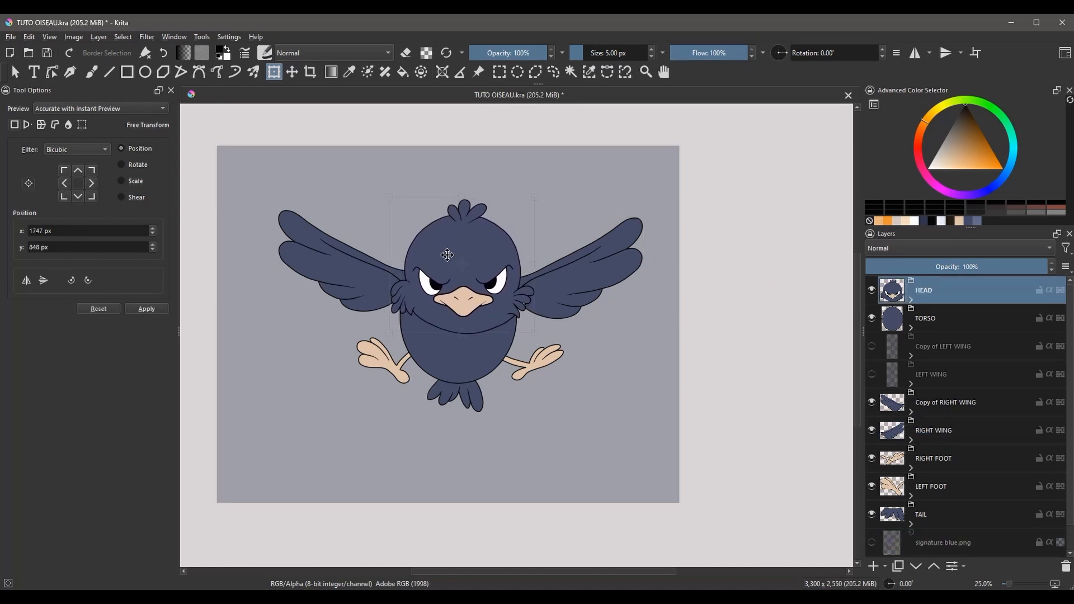
left_click_drag(558, 209, 563, 219)
left_click(941, 537)
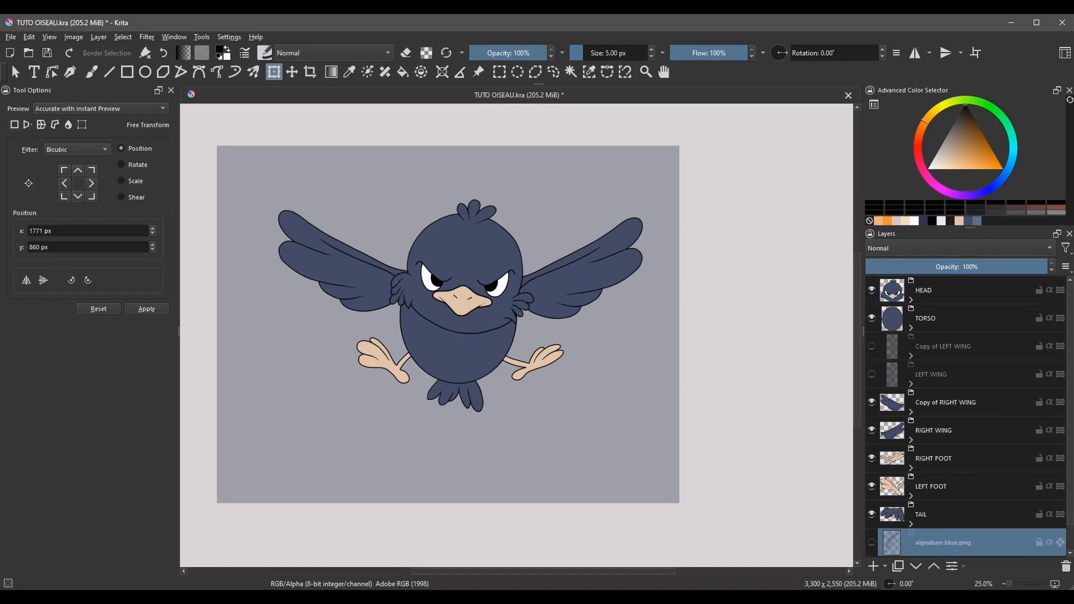
Lower the BEAK CLOSED layer slightly to about x 1747 px, y 1135 px and collapse the HEAD group
left_click(469, 304)
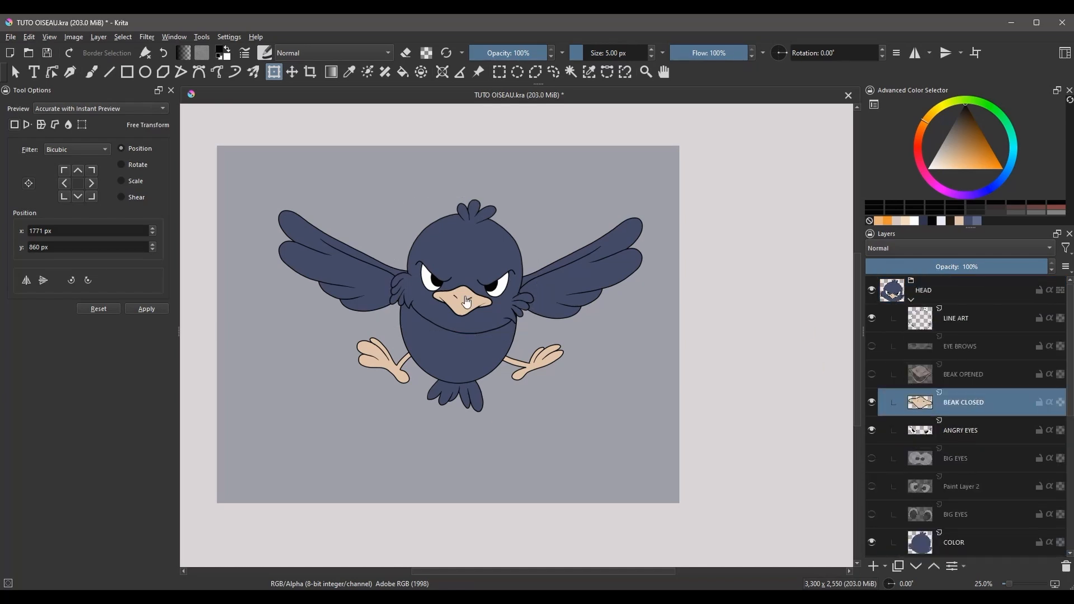
left_click(911, 300)
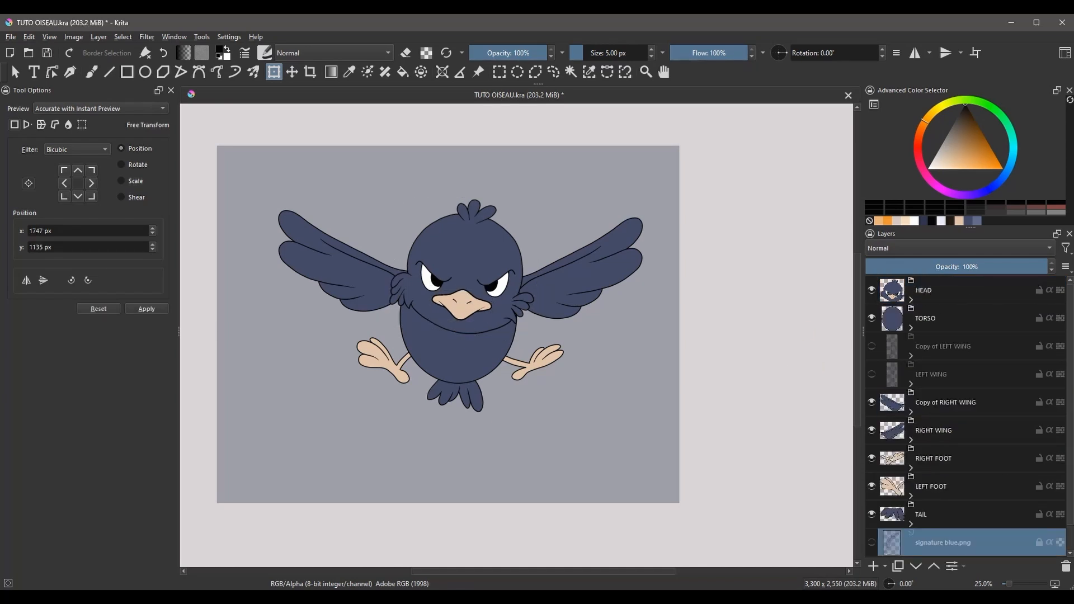